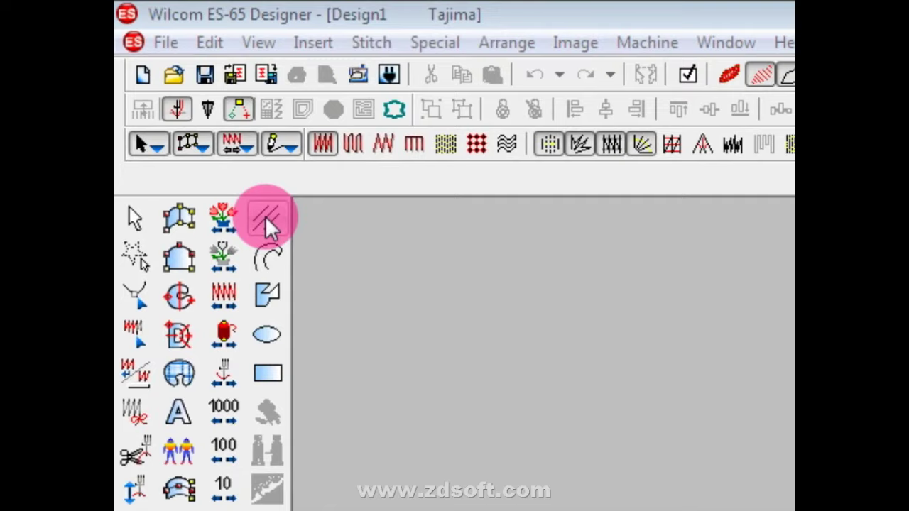
Step: Draw three roughly horizontal straight lines, stacked one below another, with the Line tool
click(264, 216)
click(289, 147)
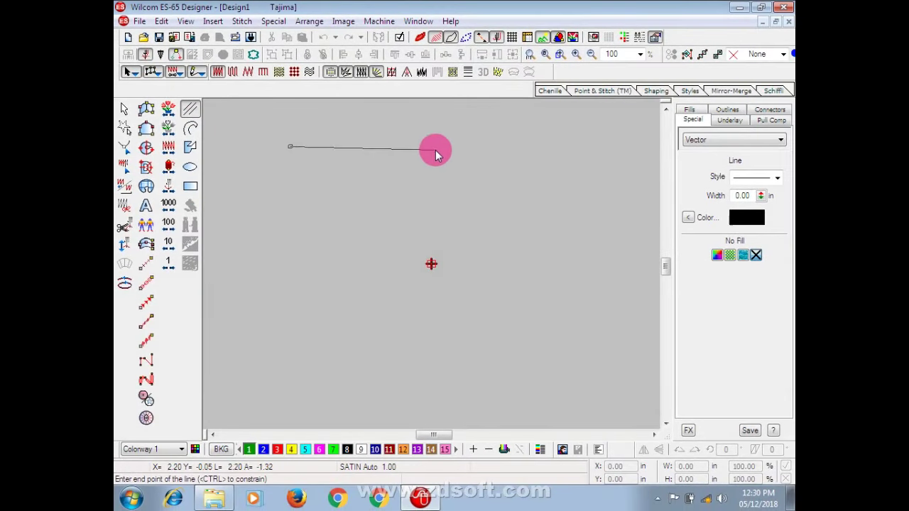
click(471, 150)
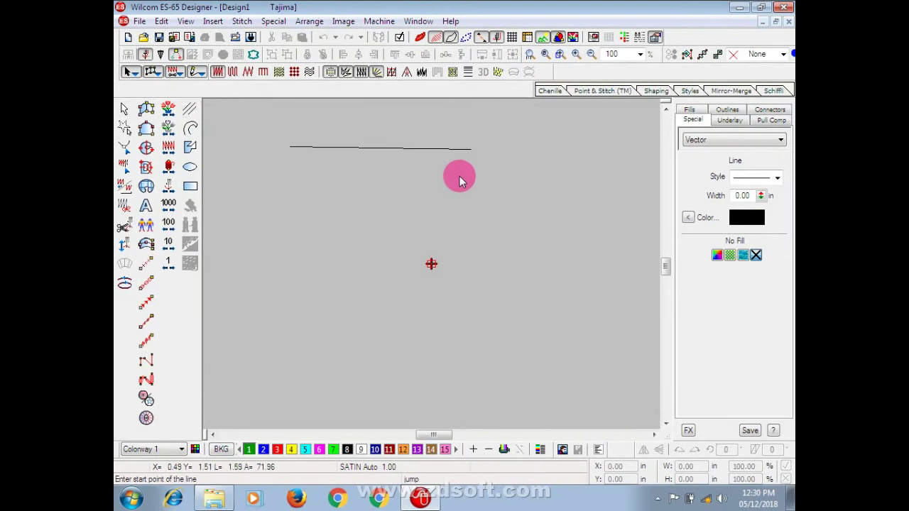
click(288, 261)
click(516, 259)
click(307, 321)
click(575, 328)
Step: Draw a vertical line crossing the lower lines, plus a slightly slanted line between the upper two lines
click(423, 168)
click(423, 357)
click(312, 196)
click(529, 208)
Step: Abandon the pending line and delete all the drawn lines from the design
click(252, 102)
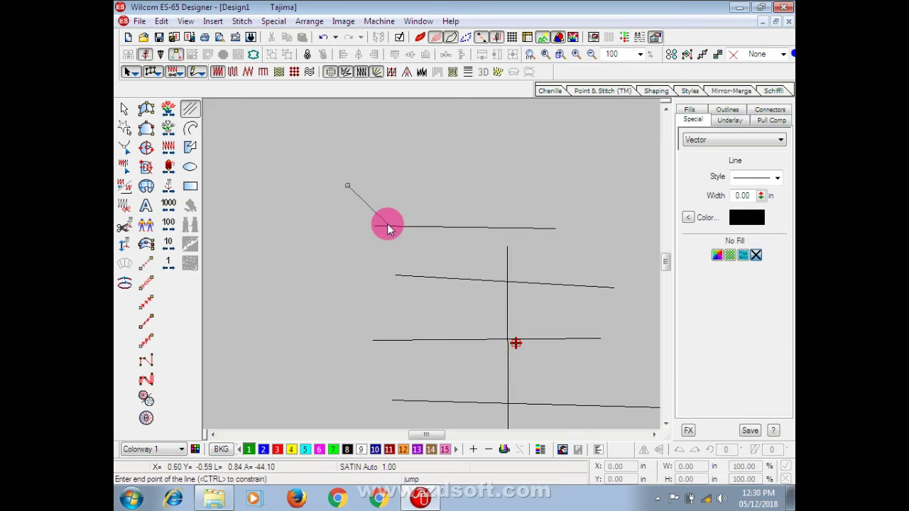
key(Escape)
drag(260, 104, 504, 338)
key(Delete)
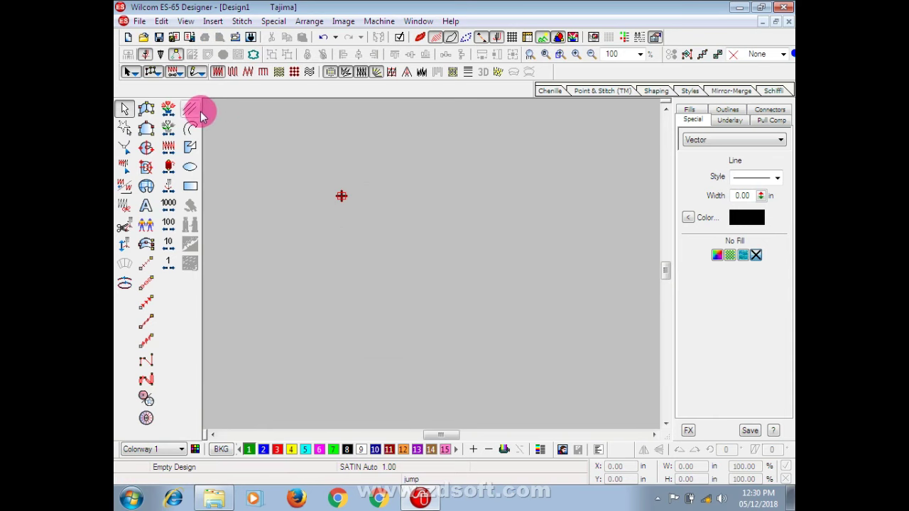
Step: Draw two horizontal lines and one vertical line crossing them, each constrained to be perfectly straight
click(196, 111)
click(321, 198)
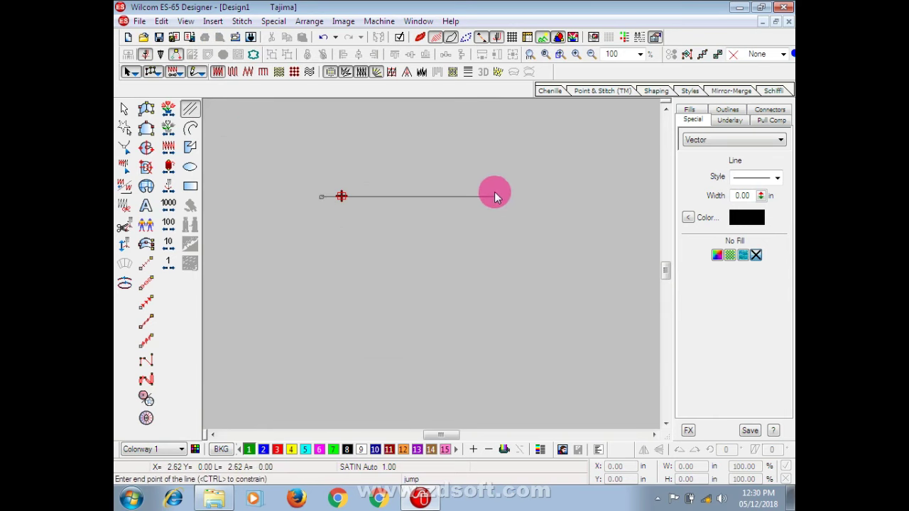
ctrl+click(513, 192)
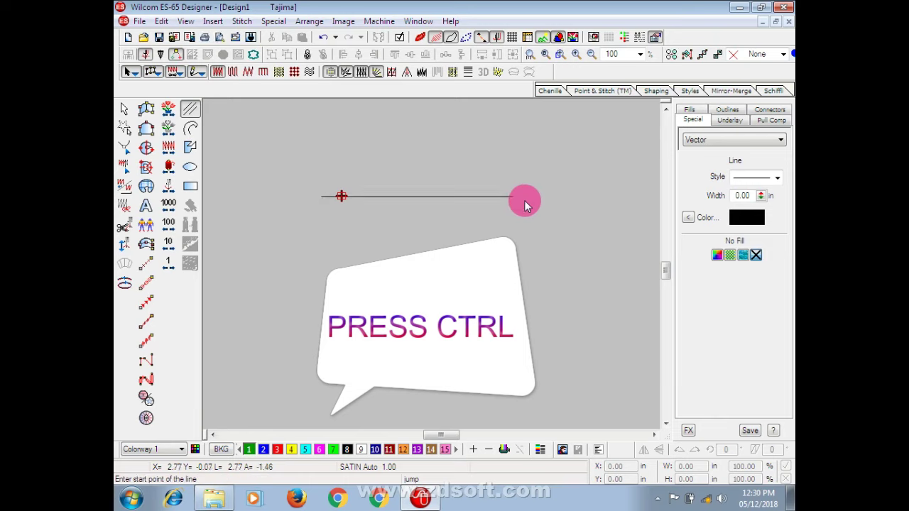
click(263, 284)
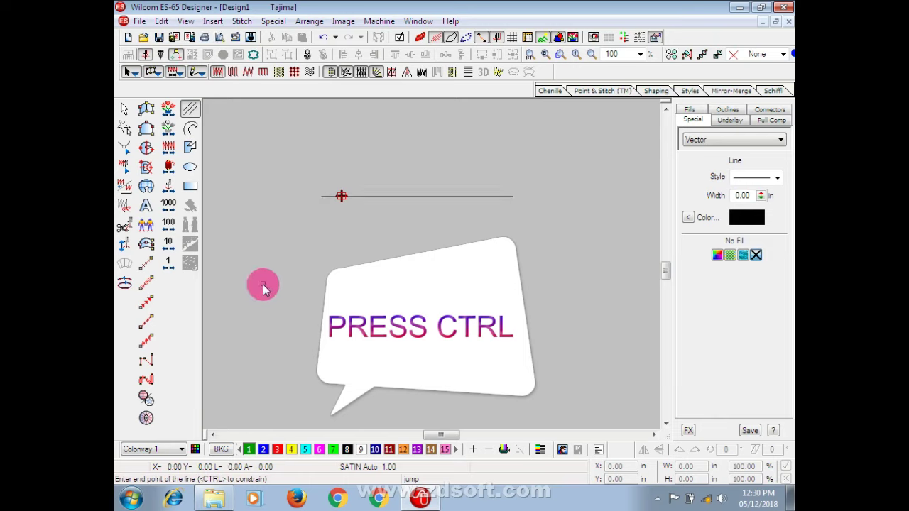
ctrl+click(528, 270)
click(429, 161)
ctrl+click(433, 355)
Step: Draw two unconstrained slanted lines that cross each other over the lower horizontal line
click(536, 272)
click(340, 247)
click(584, 367)
Step: Leave the Line tool and delete all the horizontal, vertical and slanted lines
key(Escape)
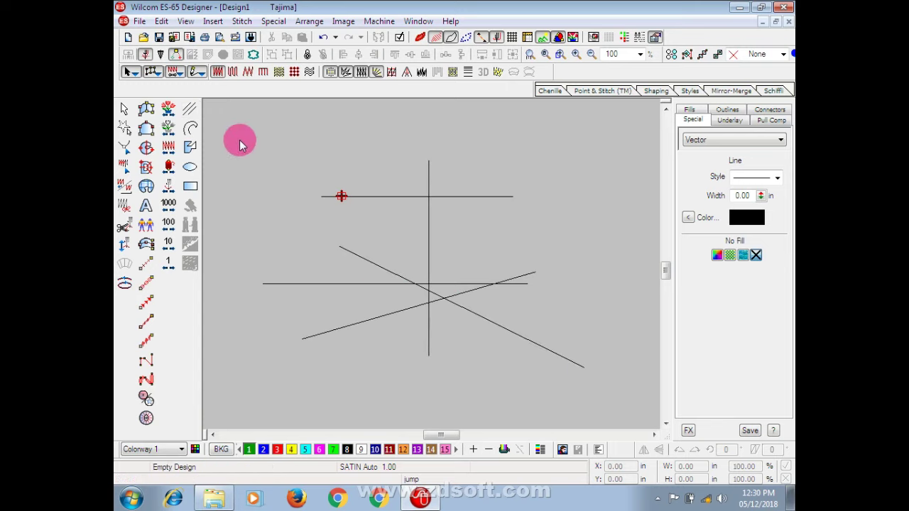
drag(251, 125, 631, 410)
key(Delete)
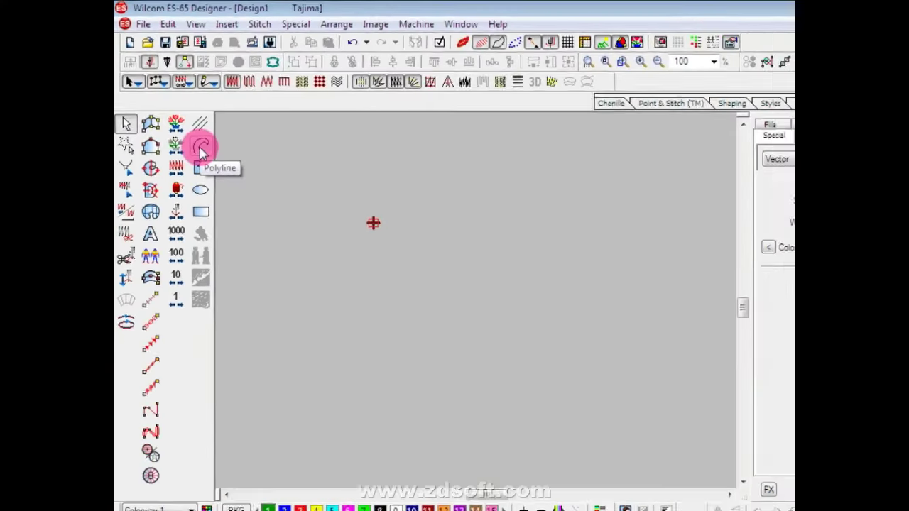
Step: Draw an open wavy Polyline across the upper part of the canvas using six curve points
click(200, 148)
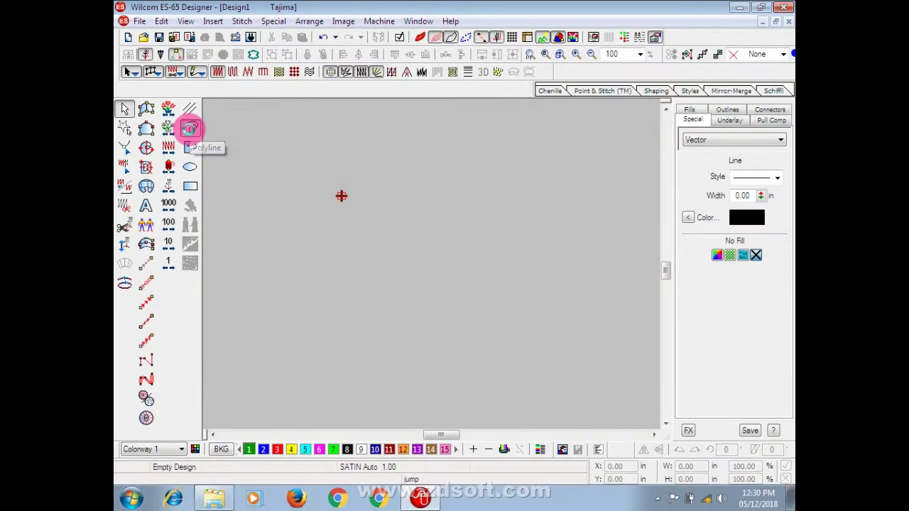
click(247, 239)
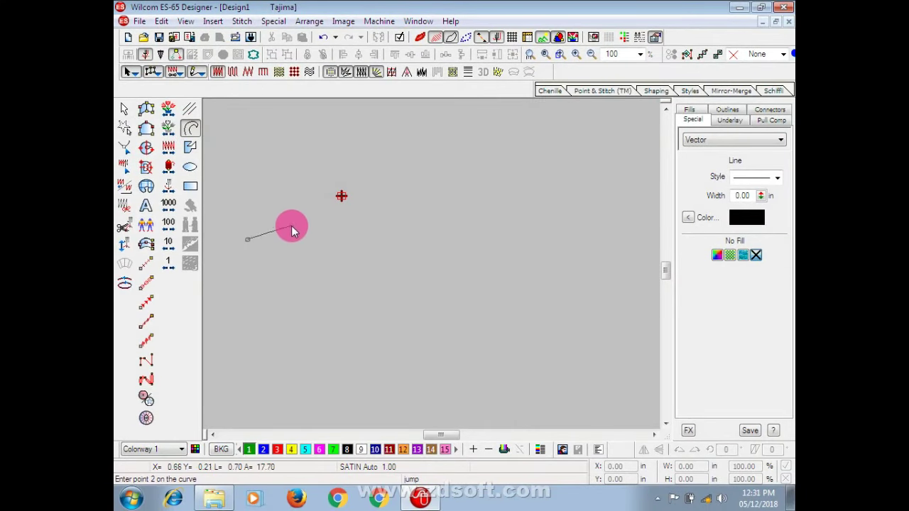
click(381, 251)
click(446, 194)
click(524, 244)
click(598, 212)
key(Return)
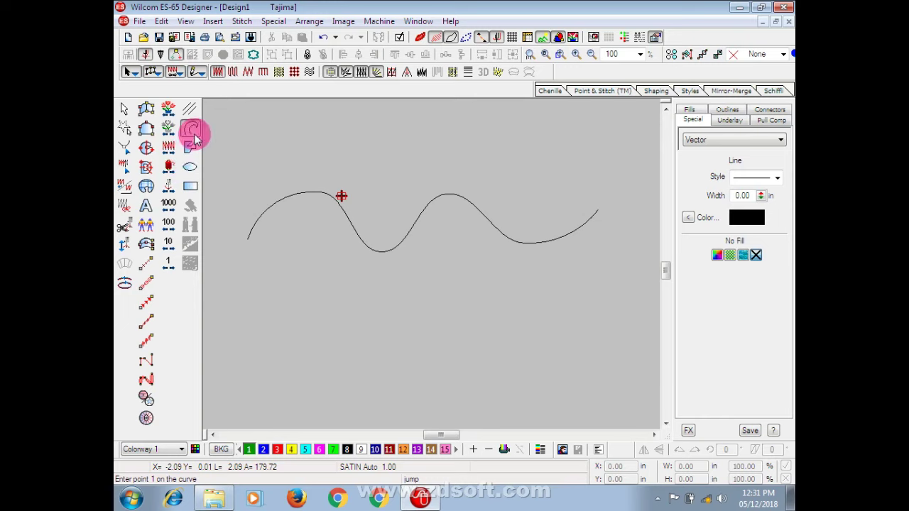
Step: Draw a second open wavy Polyline with six curve points below the first one
click(257, 316)
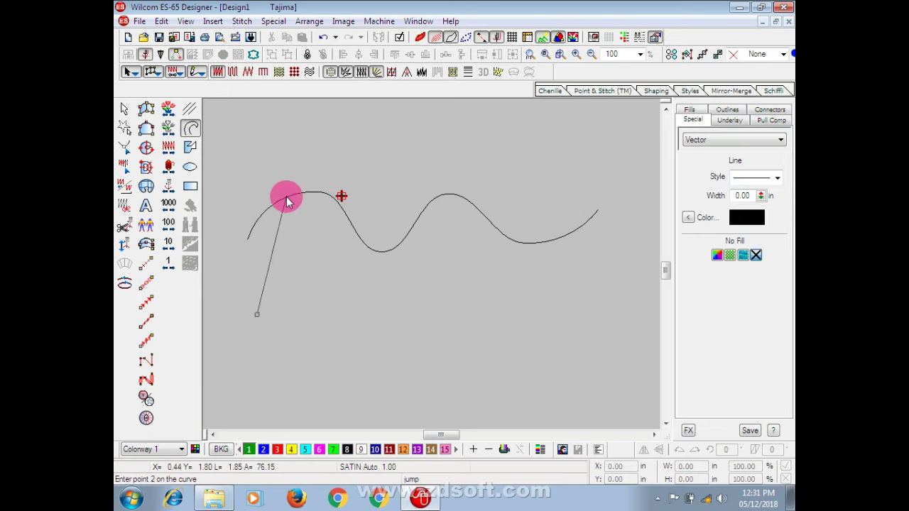
click(313, 256)
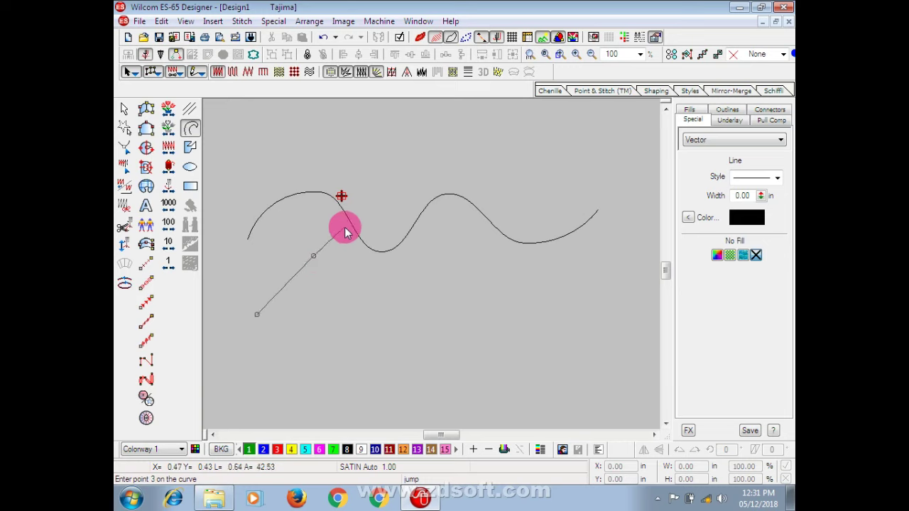
click(377, 316)
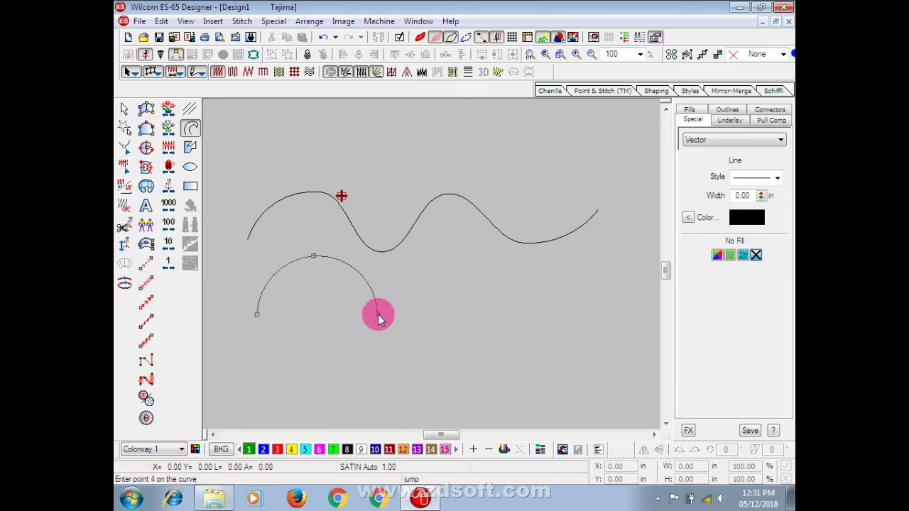
click(441, 260)
click(511, 282)
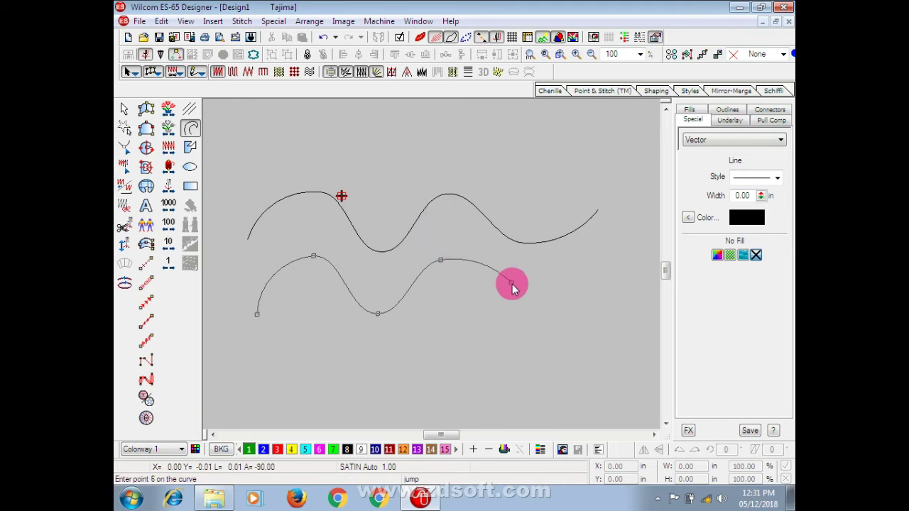
click(581, 260)
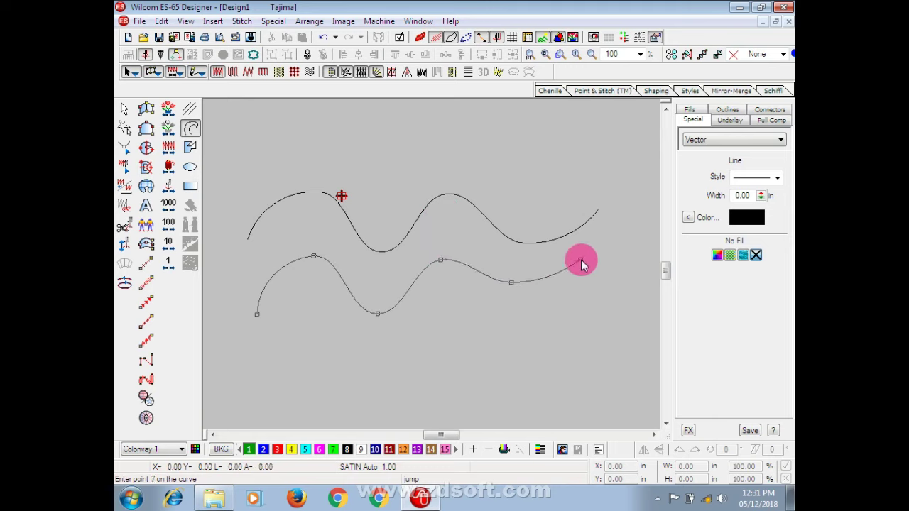
key(Return)
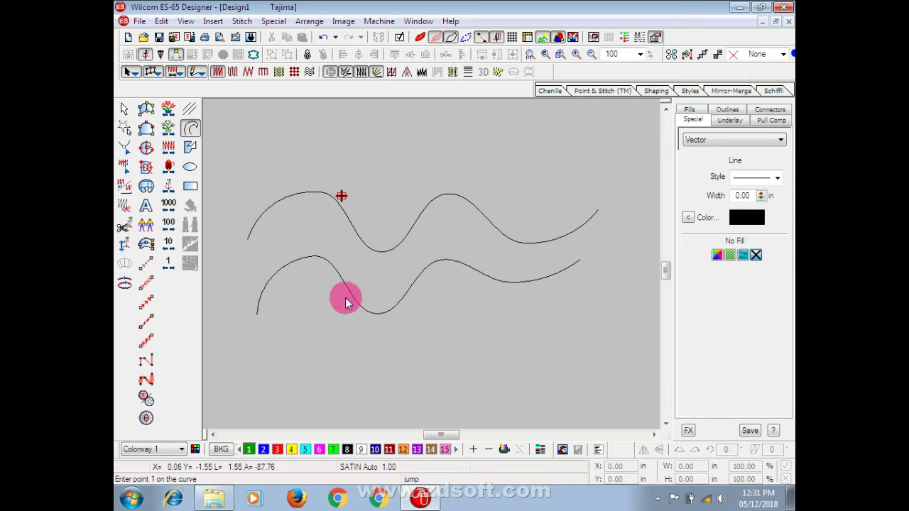
Step: Leave the Polyline tool and delete both wavy curves
key(Escape)
drag(220, 132, 618, 361)
key(Delete)
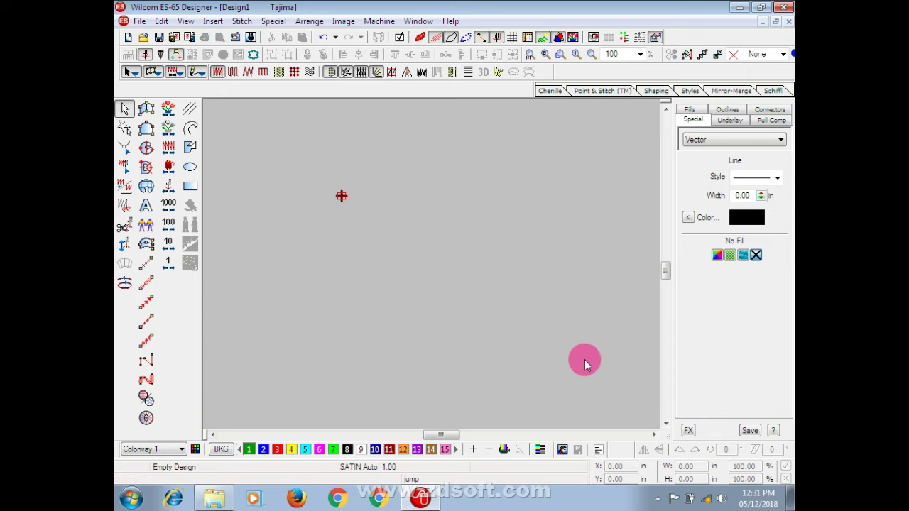
Step: Draw an open zigzag Polyline made of six corner points and finish it
click(201, 129)
click(299, 262)
click(428, 282)
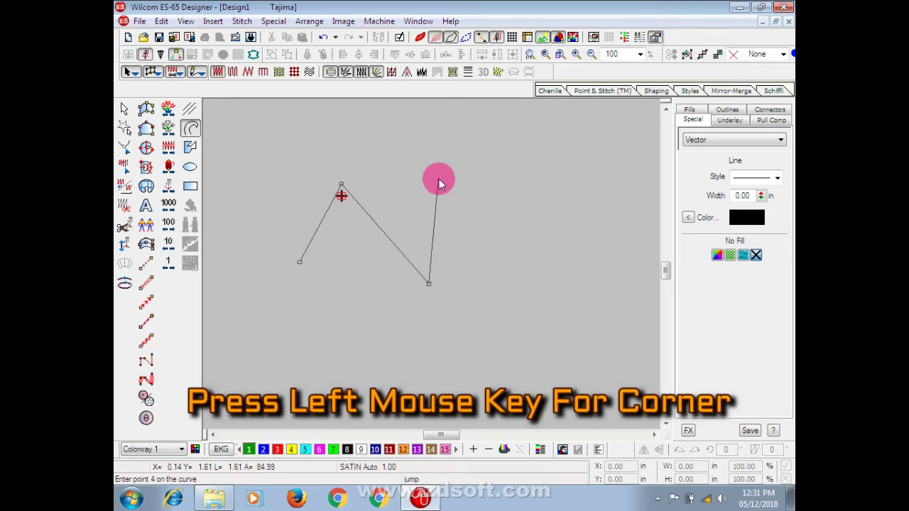
click(439, 176)
click(456, 284)
click(494, 221)
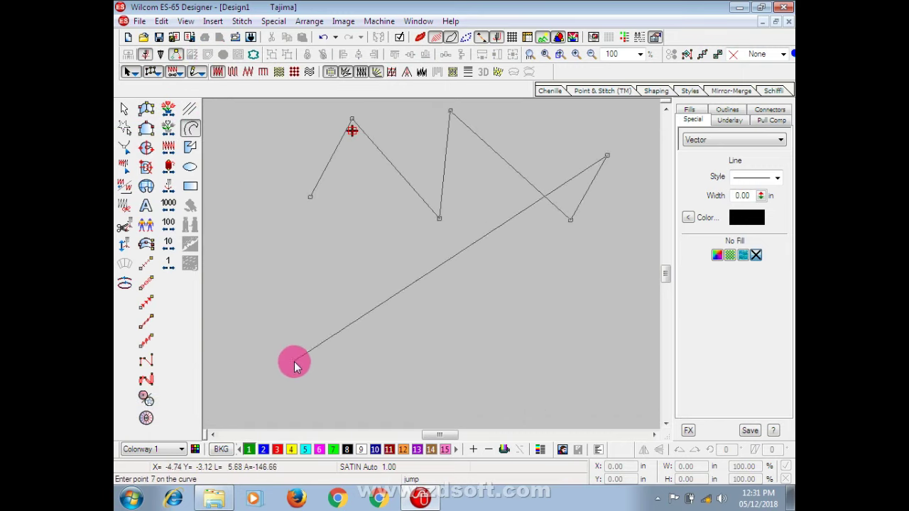
right_click(436, 273)
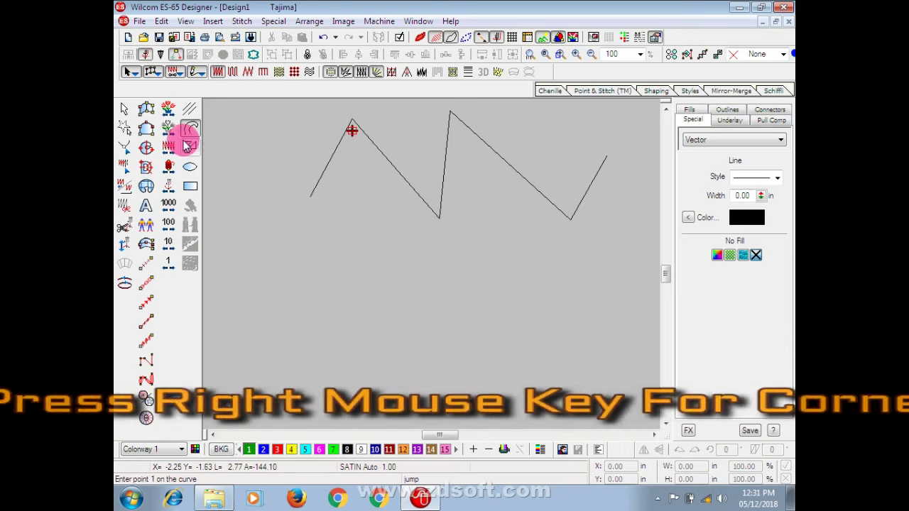
Step: Draw a second open zigzag Polyline with six corner points below the first, then leave the tool
right_click(265, 326)
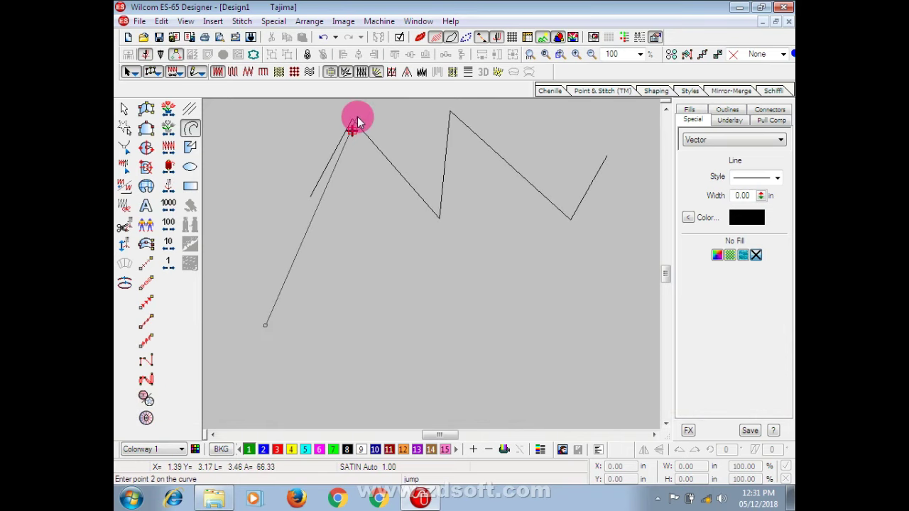
click(328, 246)
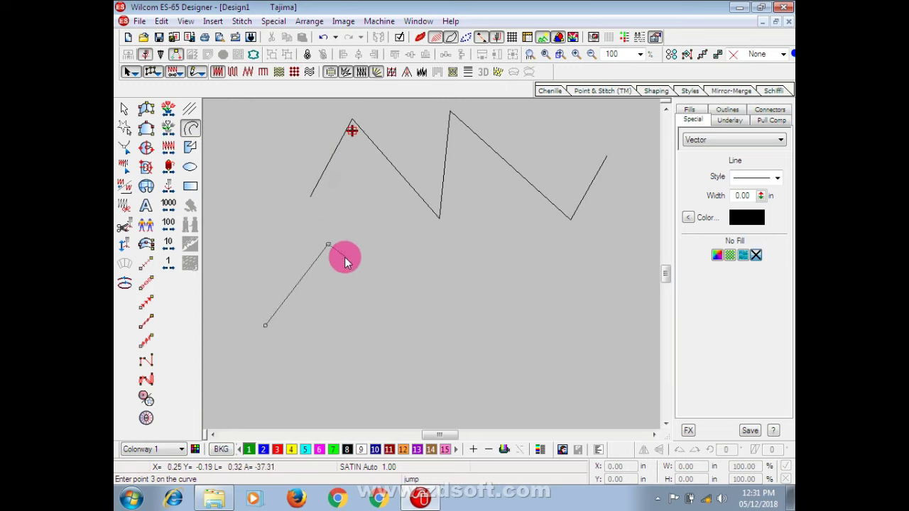
click(399, 324)
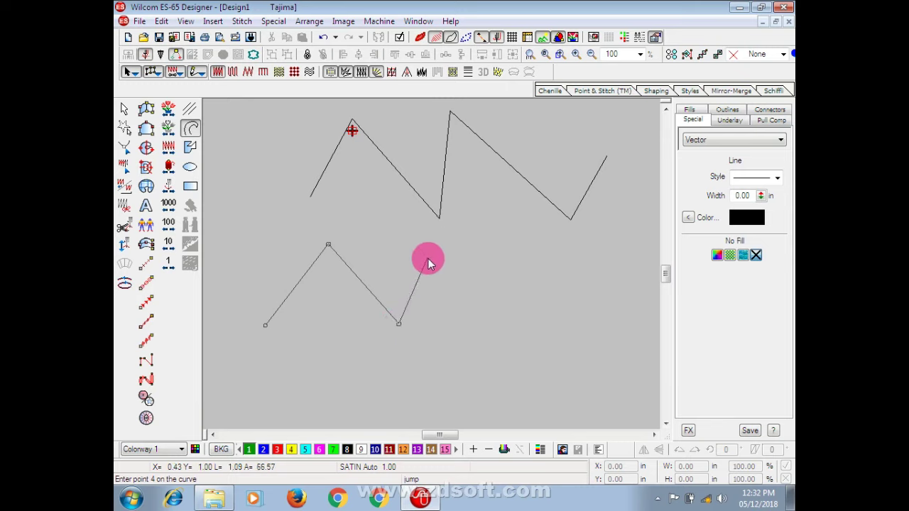
click(464, 234)
click(526, 312)
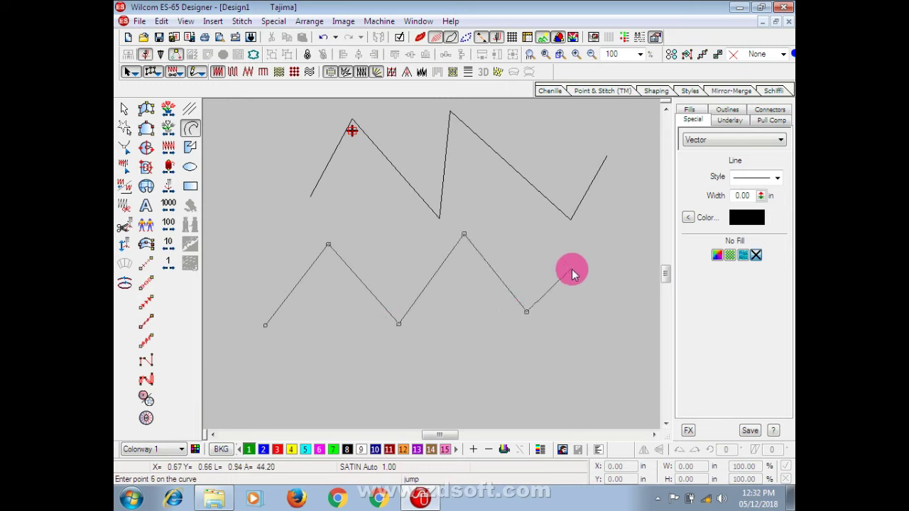
key(Return)
key(Escape)
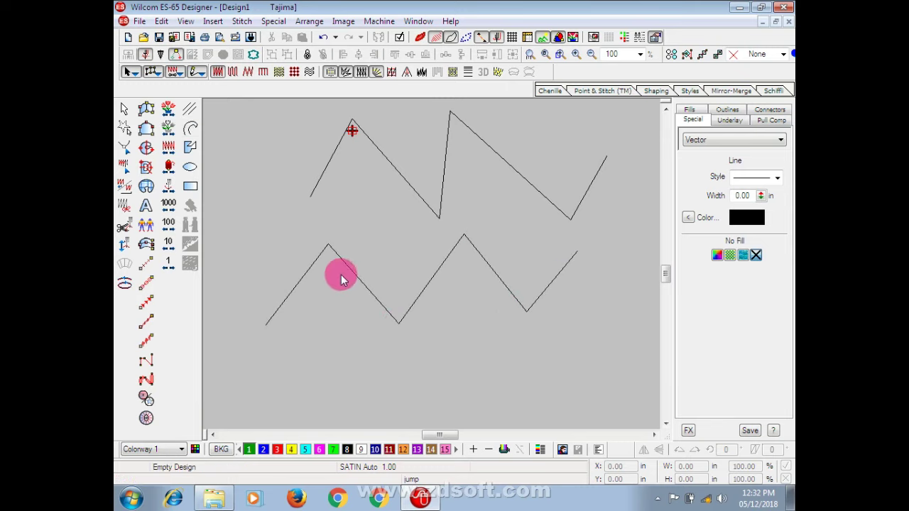
Step: Reshape the lower zigzag polyline by converting the corner point at its first peak into a curve point
click(315, 268)
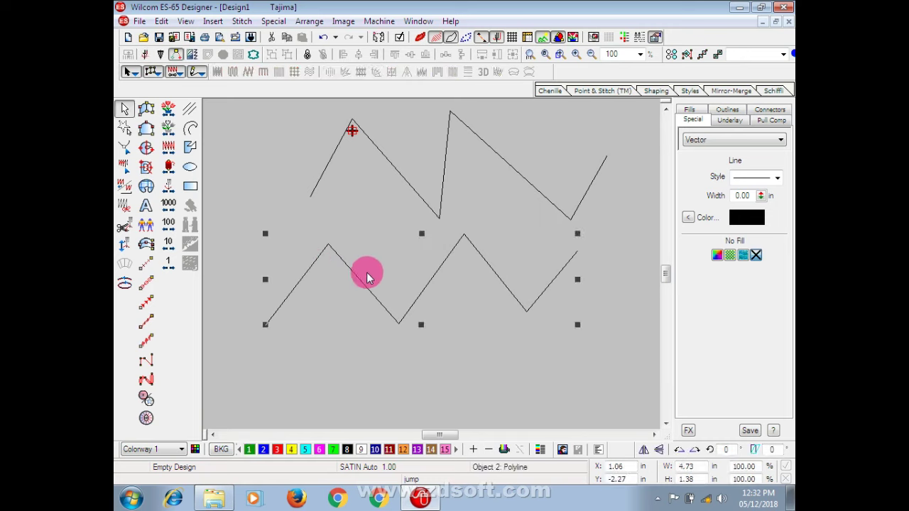
click(301, 192)
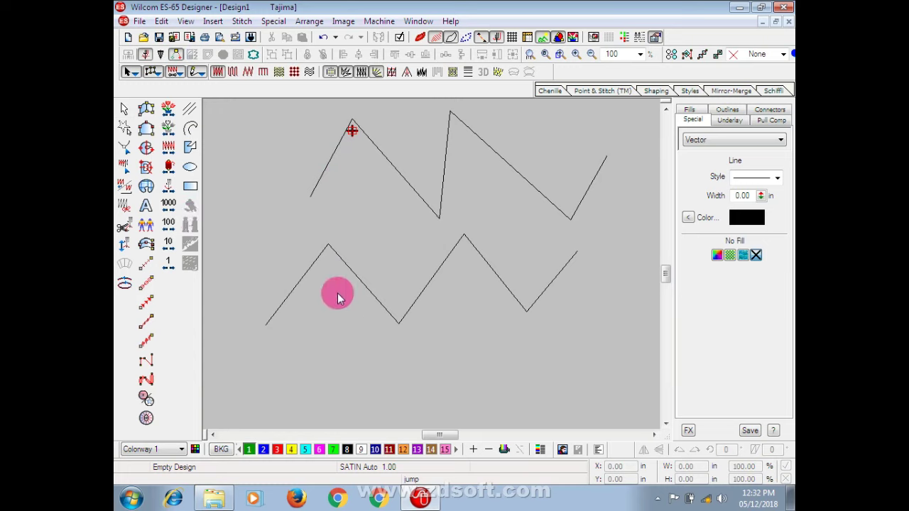
click(297, 294)
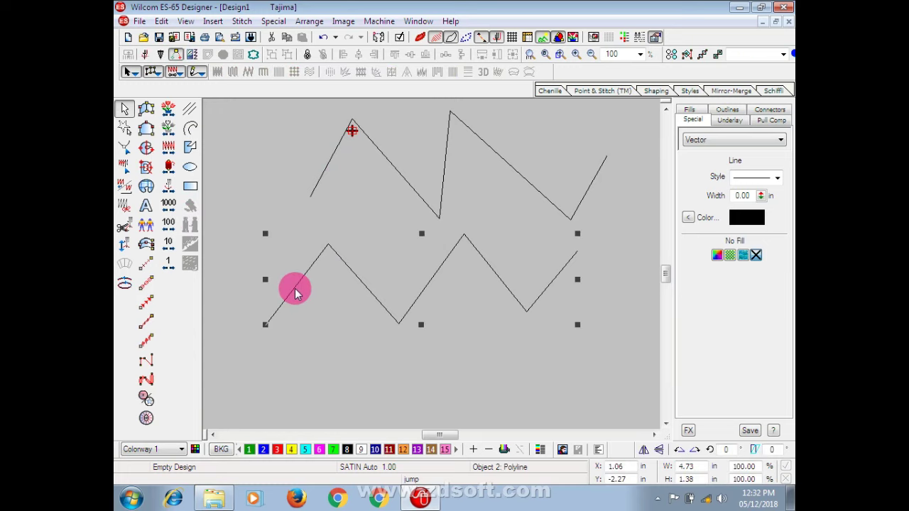
key(h)
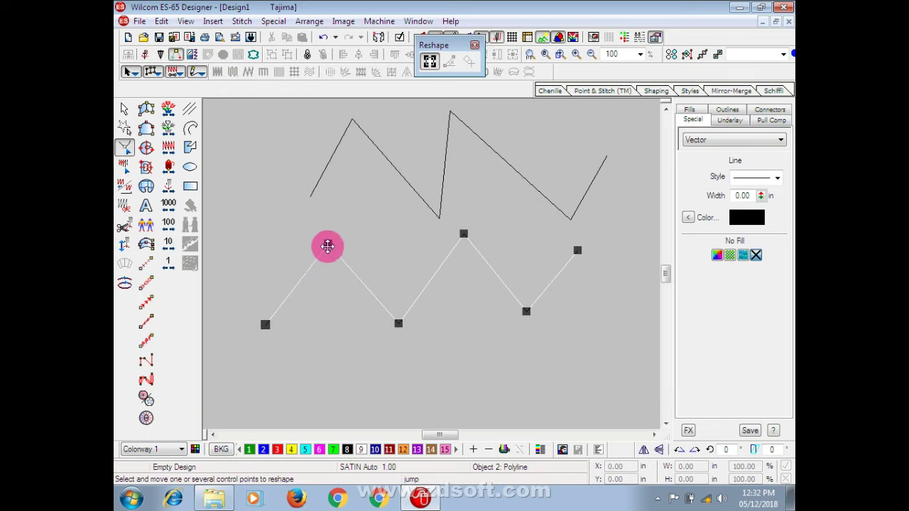
drag(331, 245, 329, 245)
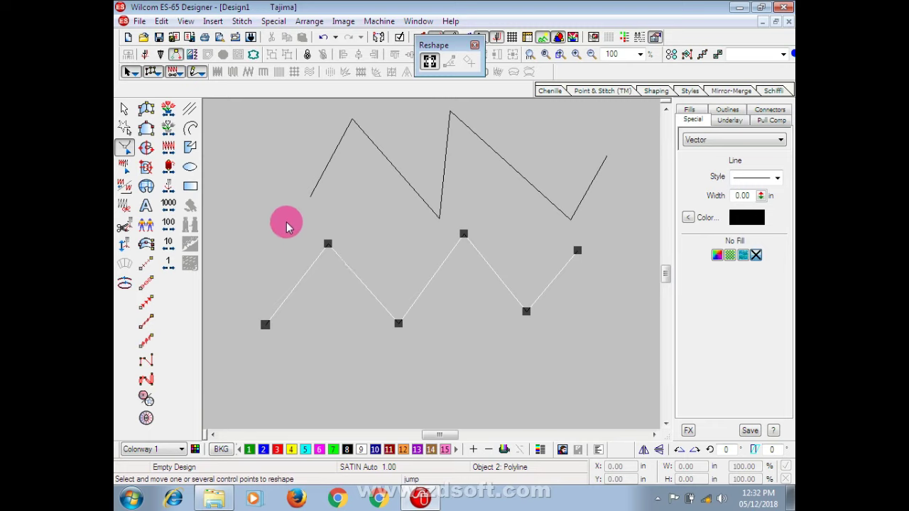
drag(293, 216, 367, 259)
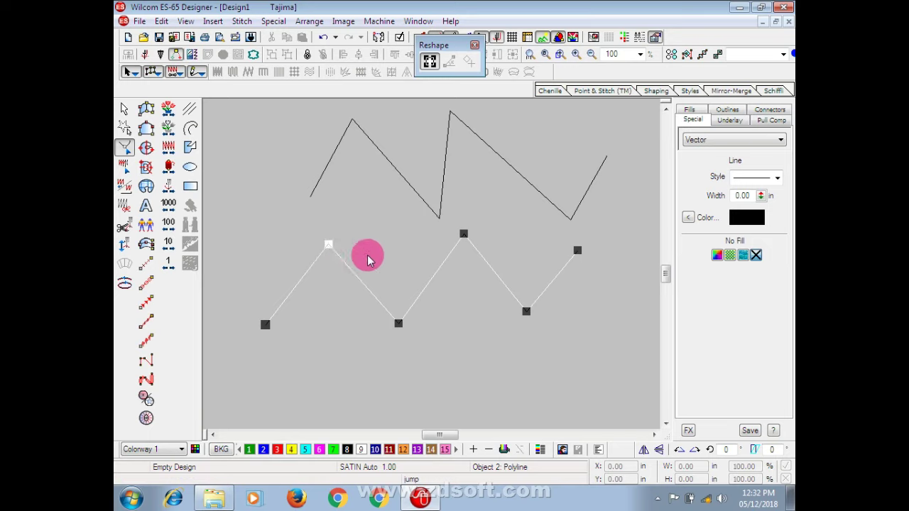
key(space)
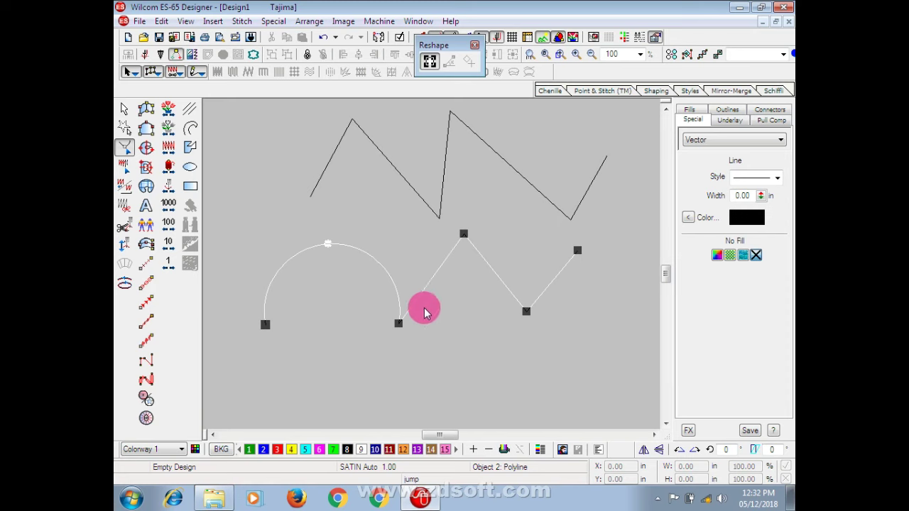
key(Escape)
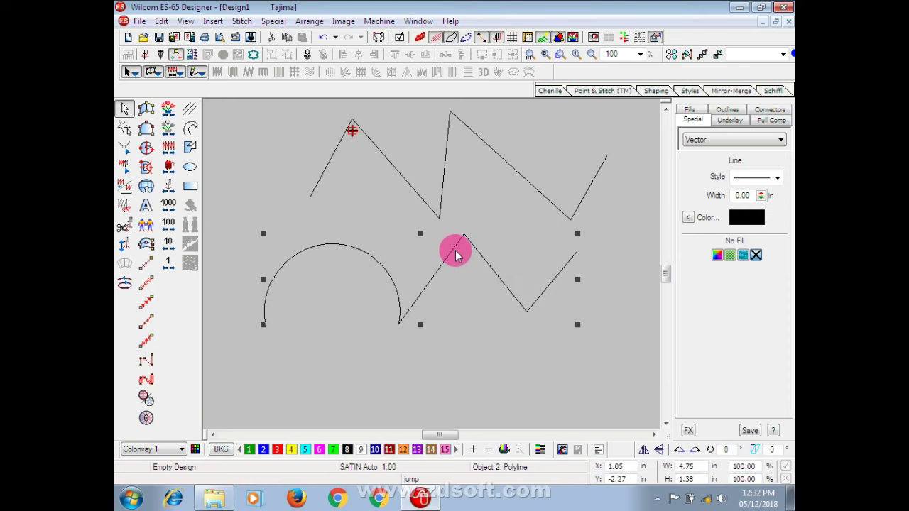
Step: Reshape the lower polyline by converting the corner point at its second peak into a curve point
key(h)
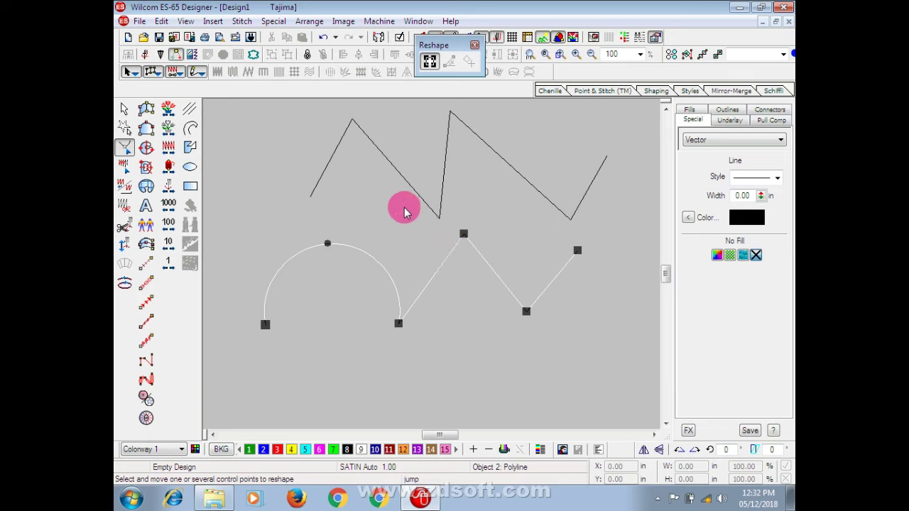
drag(424, 218, 468, 239)
key(space)
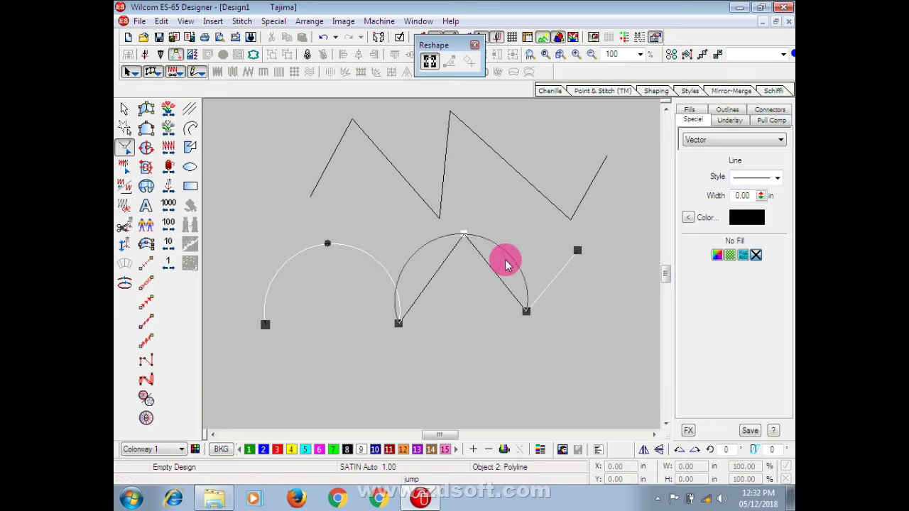
key(Escape)
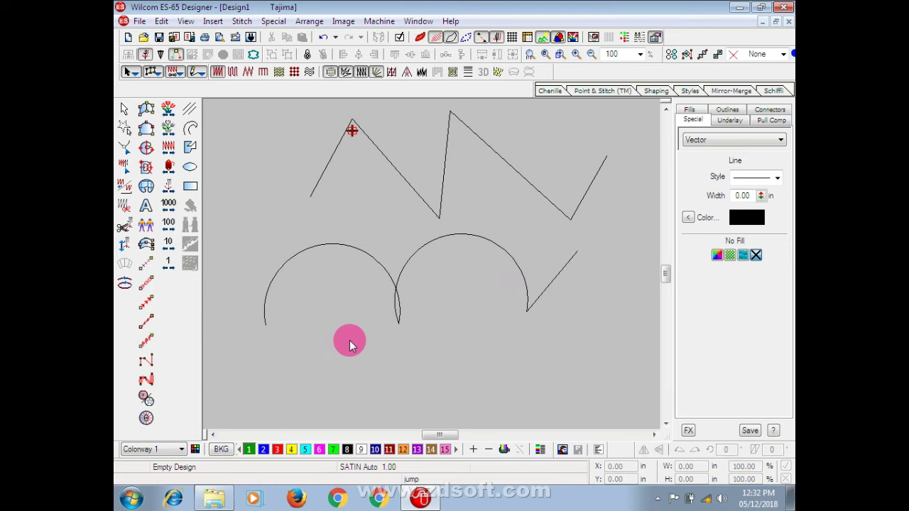
Step: Reshape the lower polyline by moving the corner point between its two arches slightly up and to the left
scroll(380, 305, down, 3)
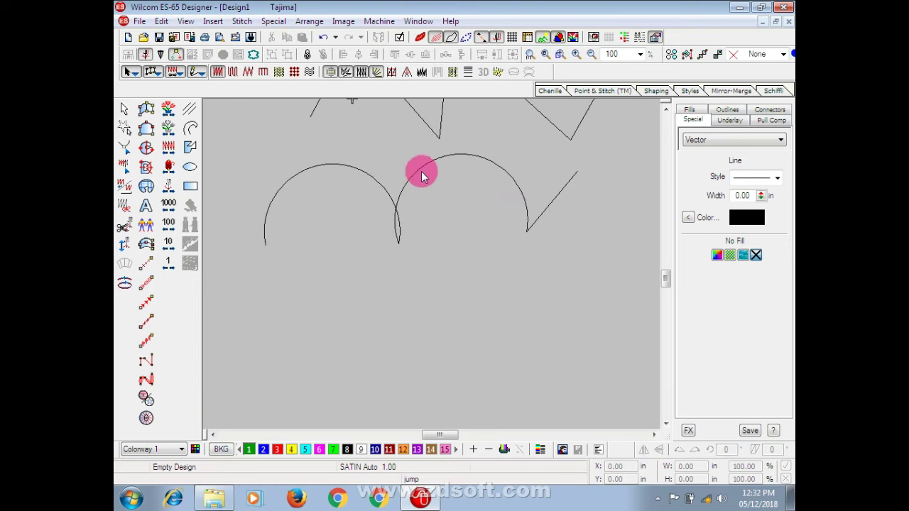
click(421, 171)
key(h)
drag(397, 244, 378, 234)
key(Escape)
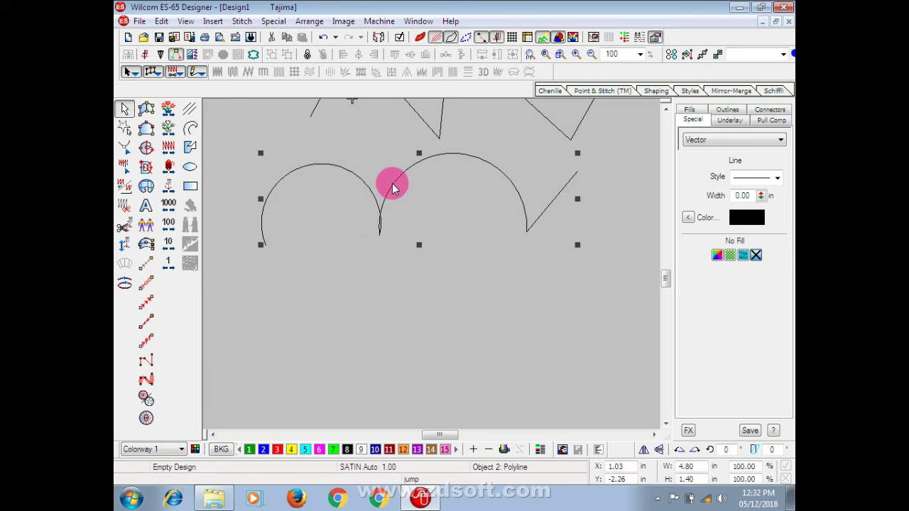
Step: Reshape the lower polyline by adding a corner point on the left side of the second arch and shifting it outward
key(h)
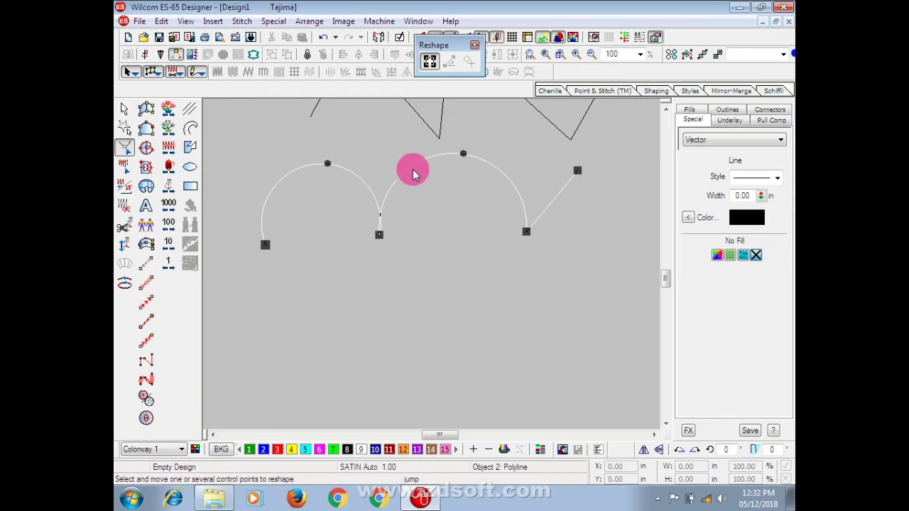
drag(414, 174, 399, 165)
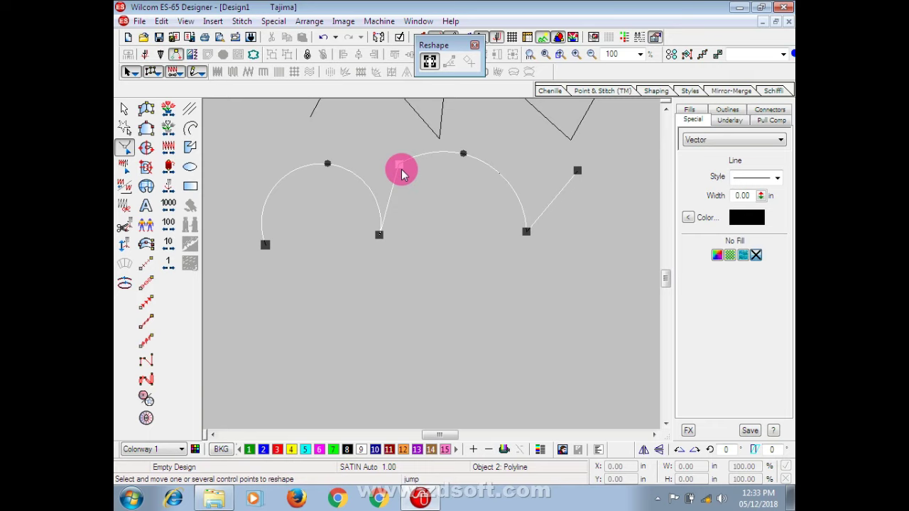
drag(400, 170, 401, 170)
Step: Finish reshaping and delete the lower polyline with the two arches
click(421, 258)
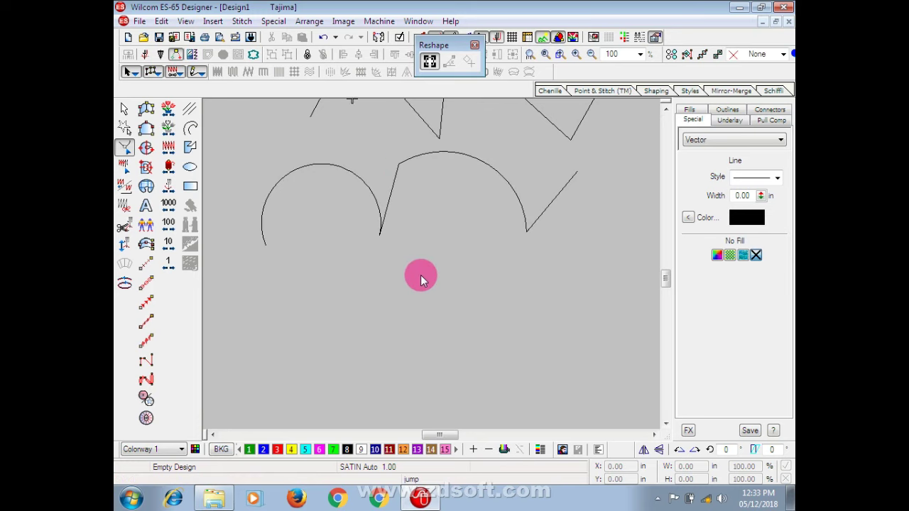
click(382, 216)
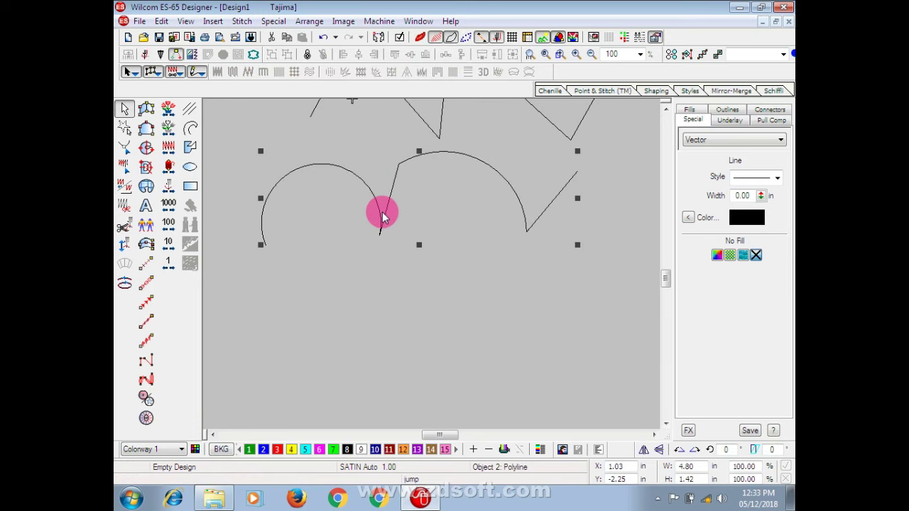
key(Delete)
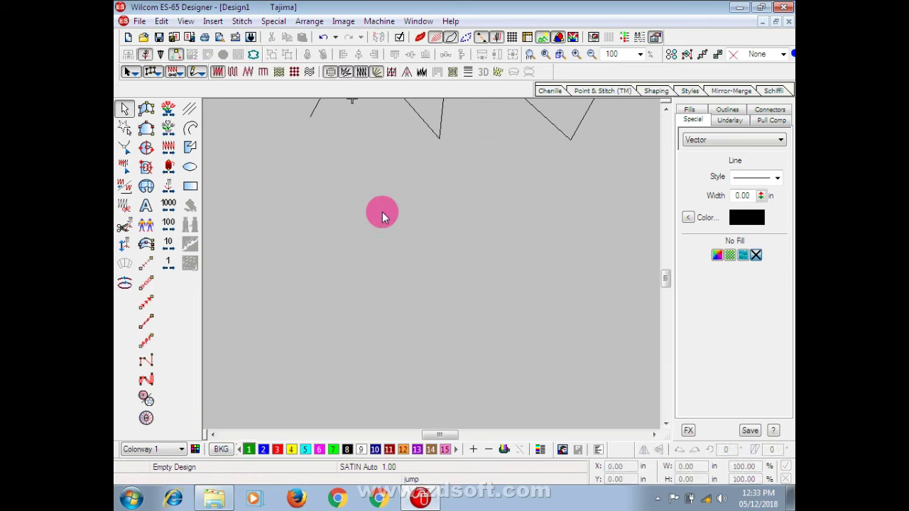
Step: Draw a leaf-shaped Polyline below the zigzag with corner tips and curved sides, ending it on its starting point
click(190, 128)
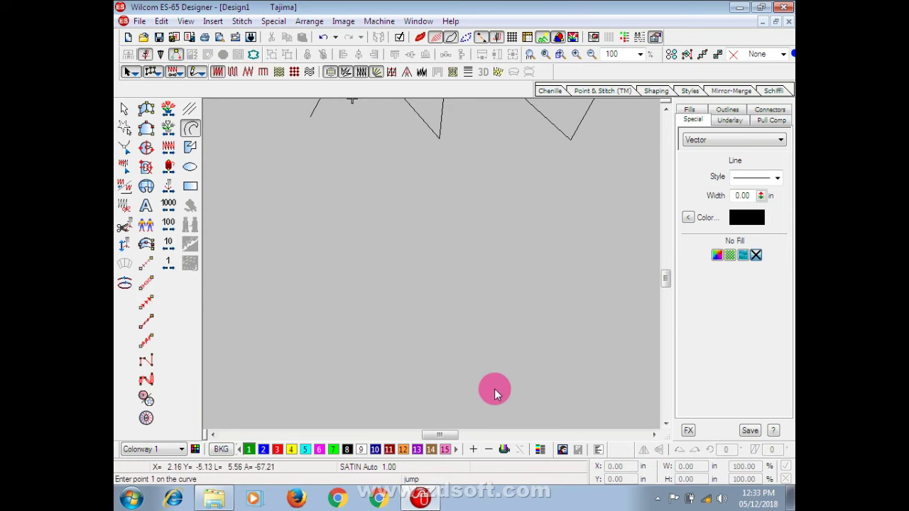
click(406, 182)
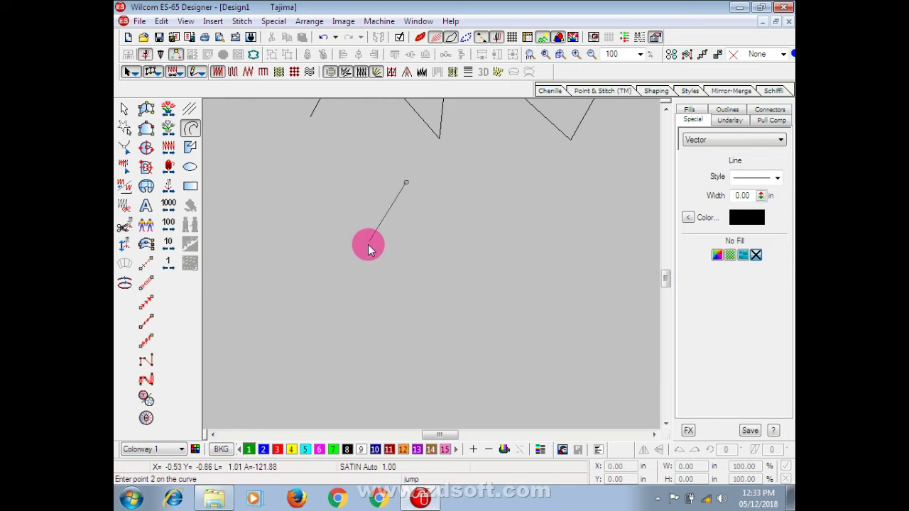
click(409, 183)
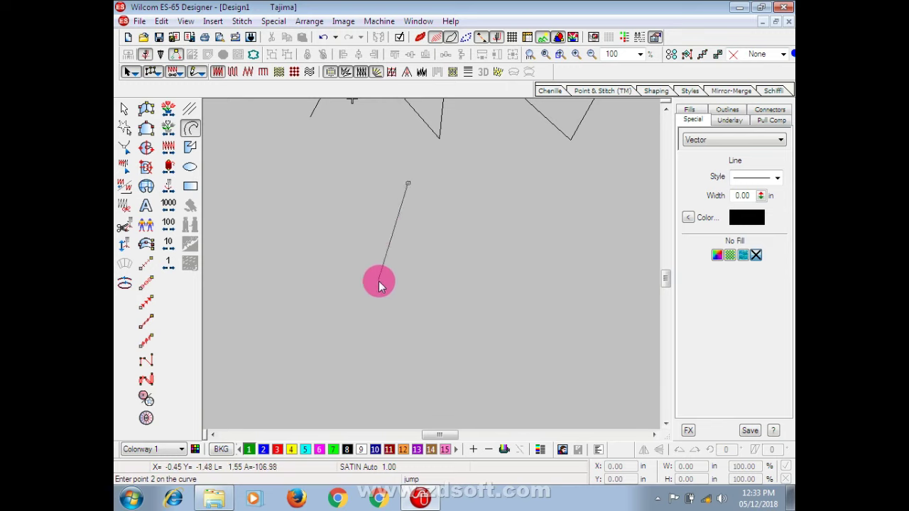
click(377, 274)
click(427, 371)
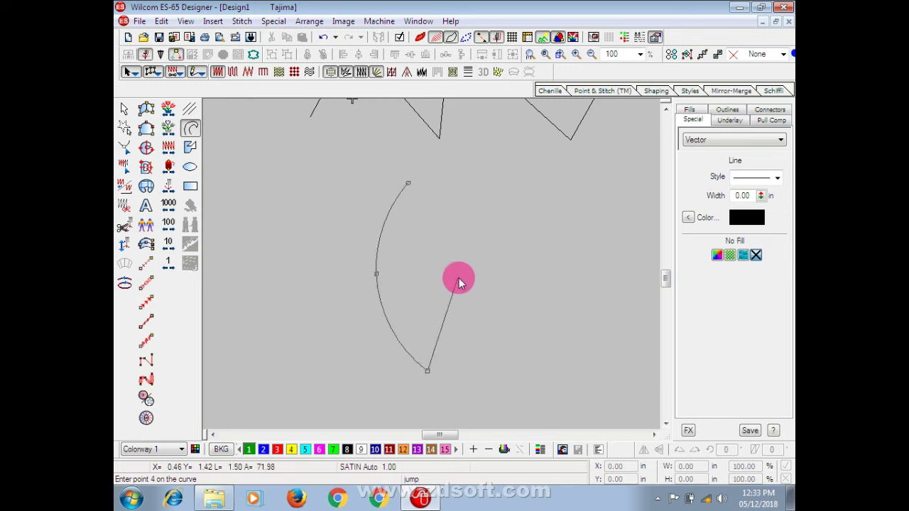
click(409, 183)
key(Return)
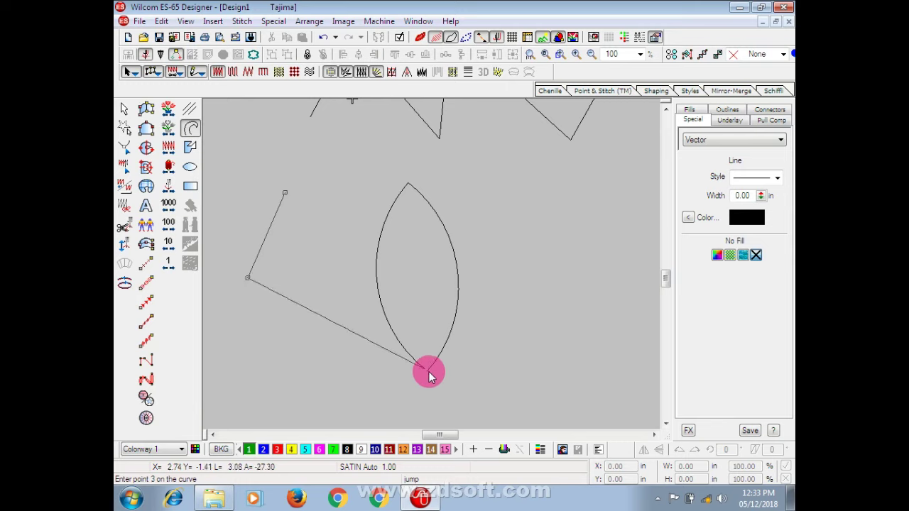
Step: Draw a second leaf-shaped Polyline about 2.6 in tall to the left of the first, ending on its starting point
click(300, 364)
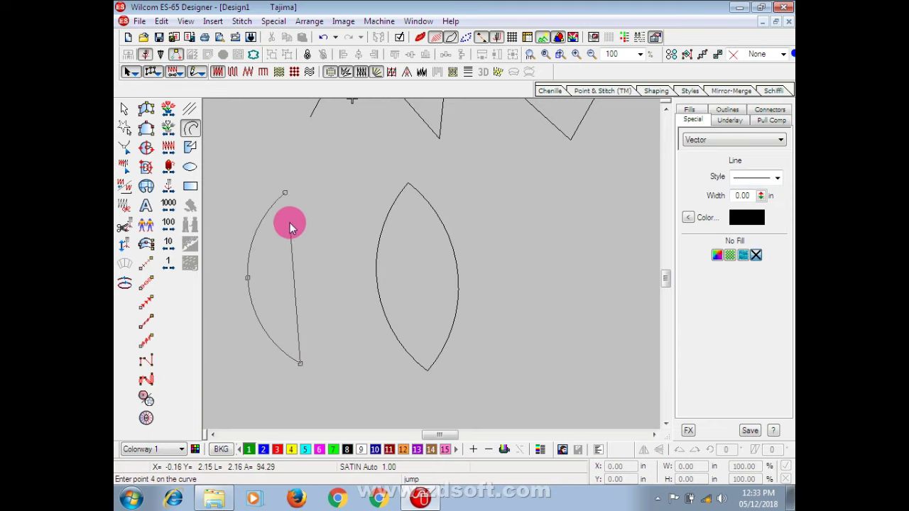
click(311, 277)
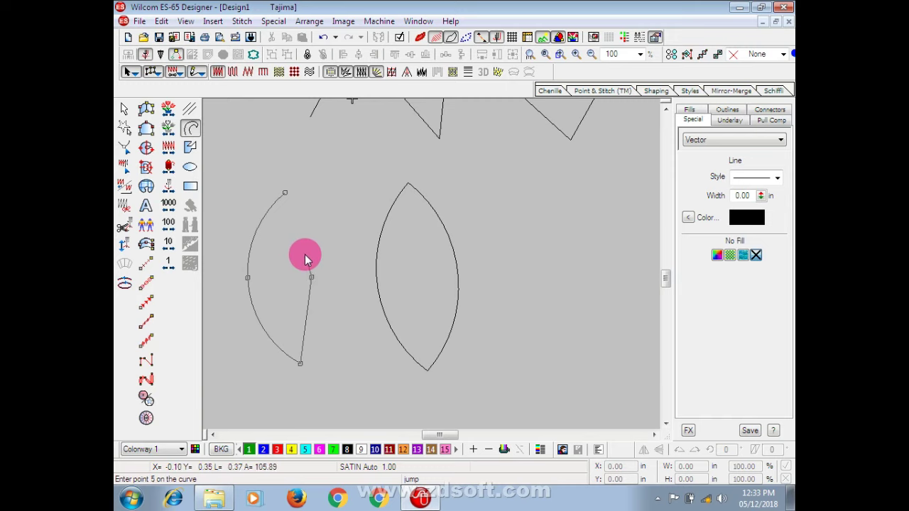
click(286, 193)
key(Return)
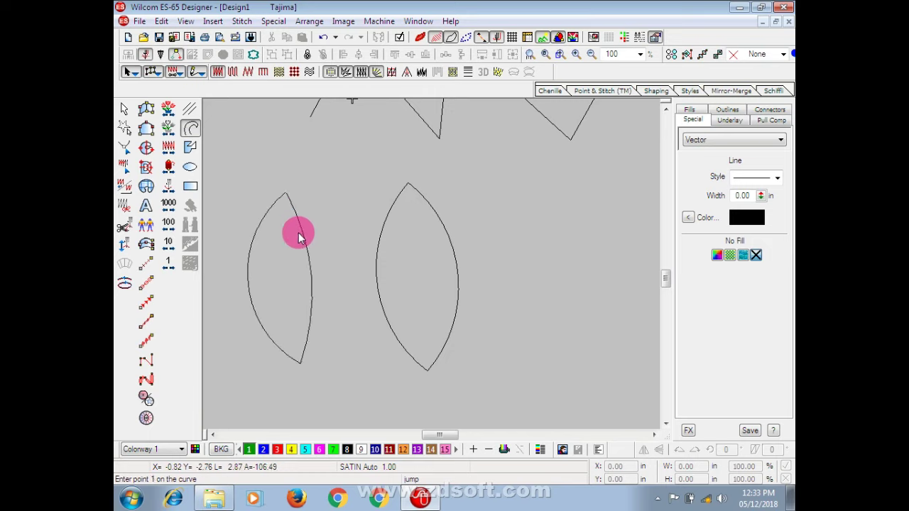
Step: Reshape the left leaf by moving its right curve point outward and its bottom corner left, making it about 1.11 in wide
key(Escape)
key(h)
drag(312, 277, 319, 270)
drag(290, 362, 286, 363)
click(242, 281)
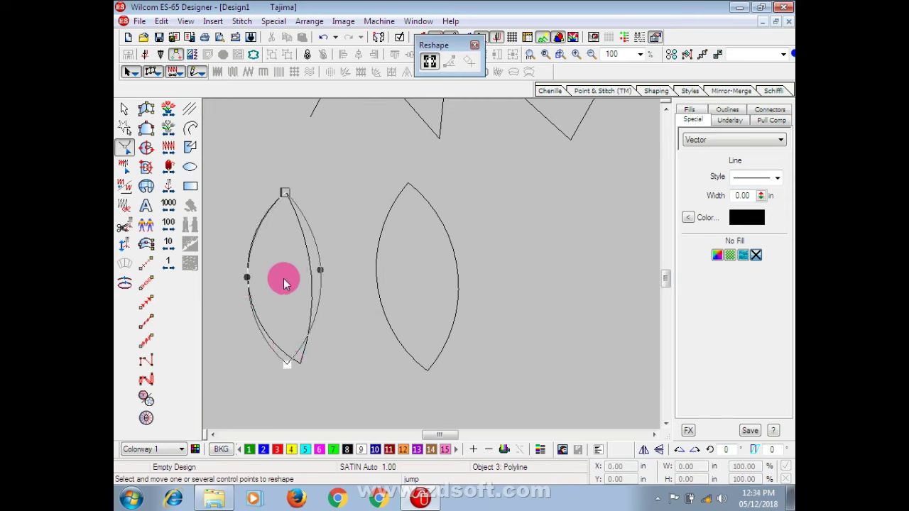
click(344, 360)
key(Escape)
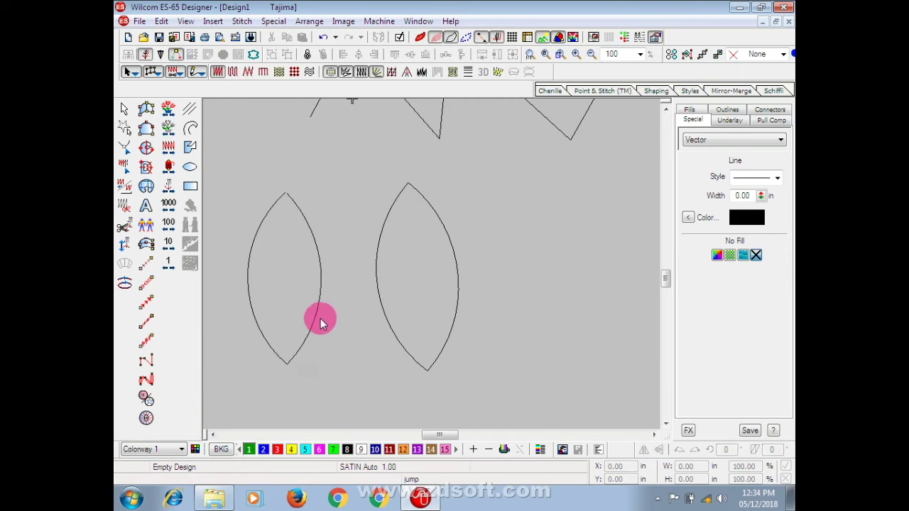
click(312, 315)
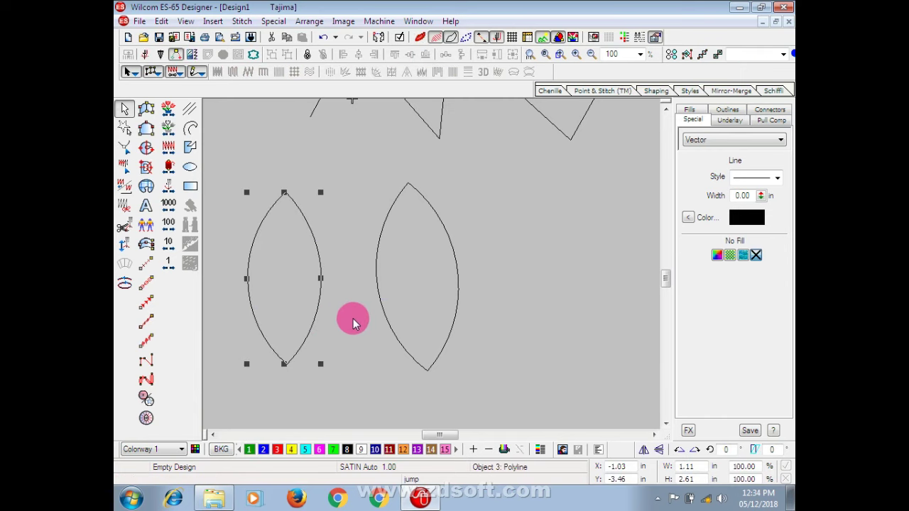
click(514, 261)
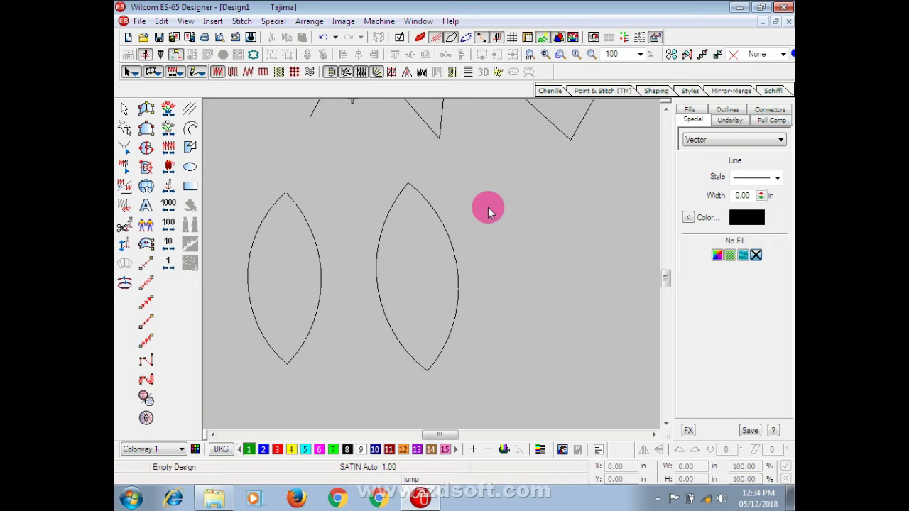
Step: Draw a third leaf to the right of the others with the closed-shape tool, placing four points and letting it close automatically
click(192, 153)
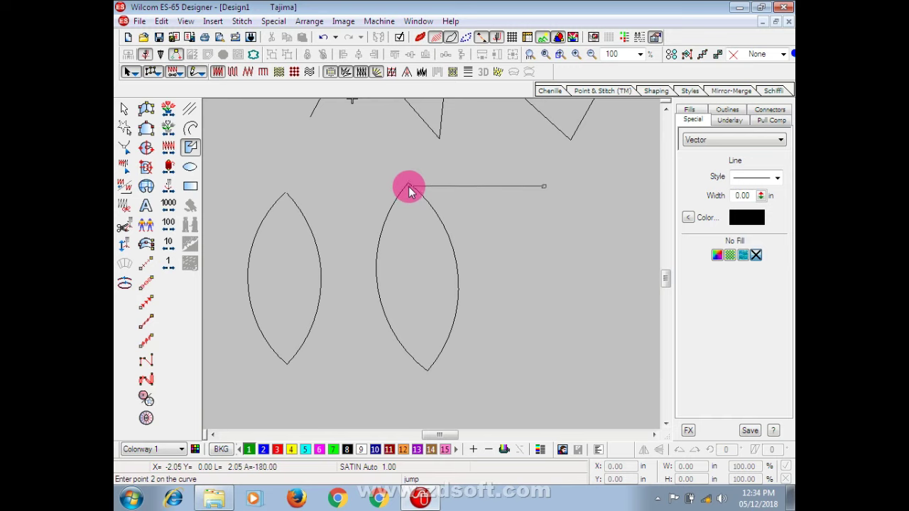
click(501, 280)
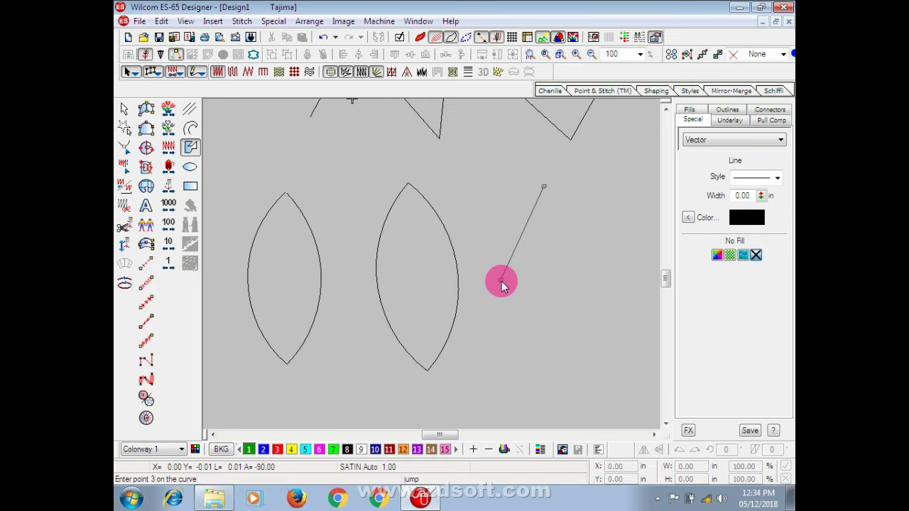
click(555, 385)
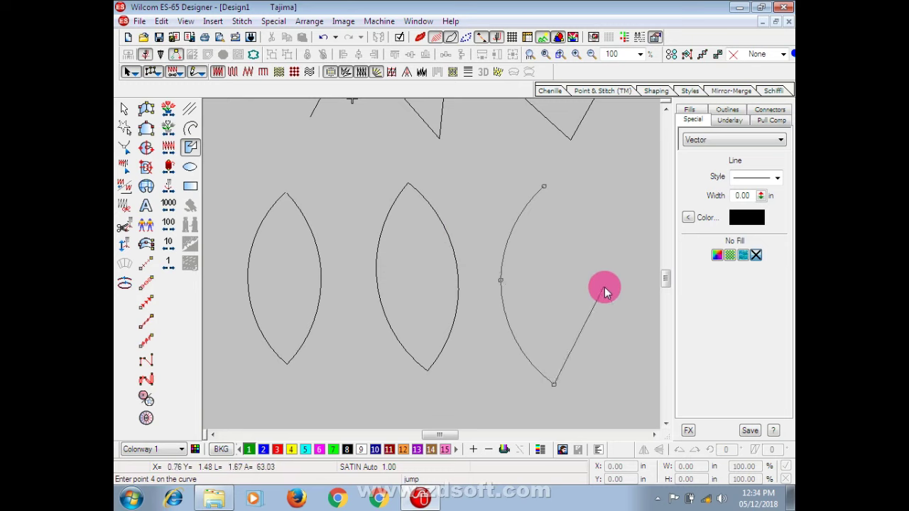
click(592, 289)
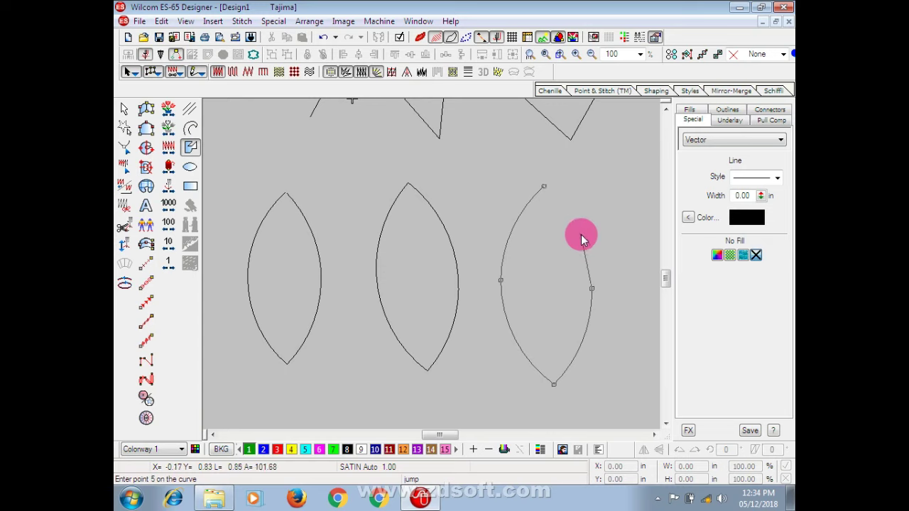
key(Return)
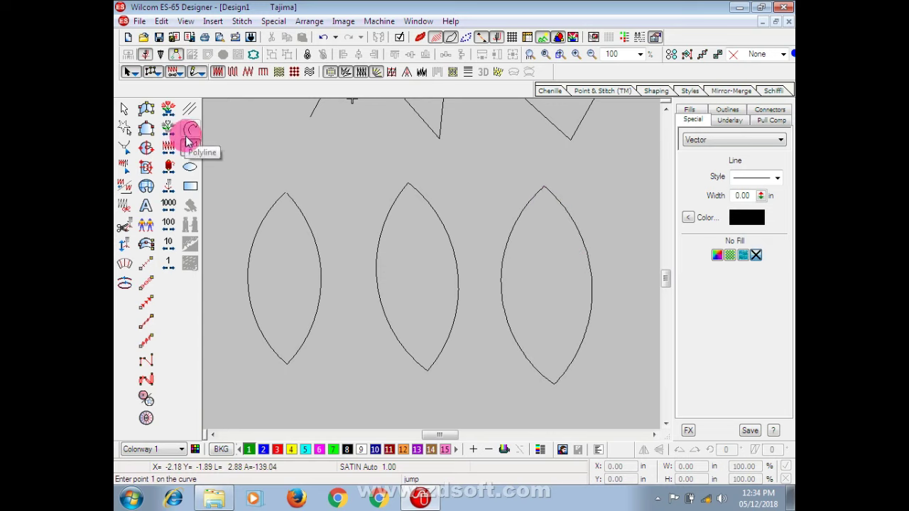
key(Escape)
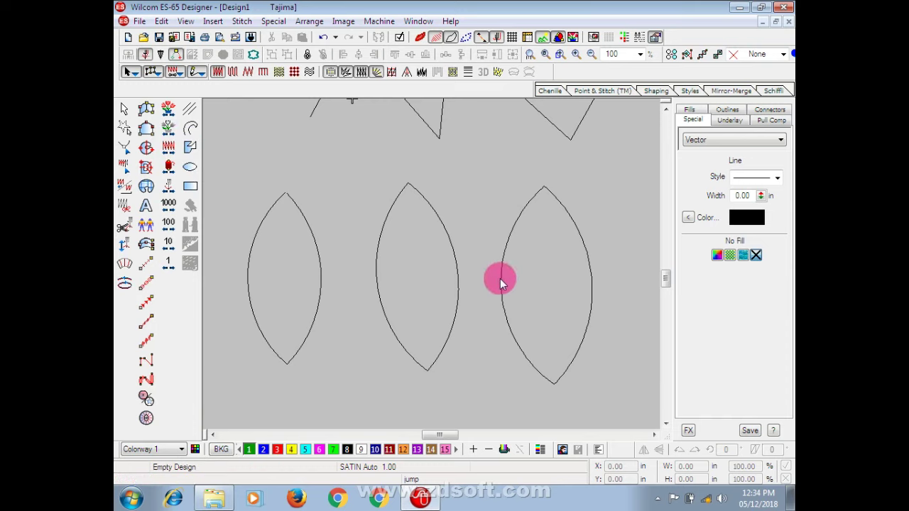
Step: Delete the right and middle leaf outlines, keeping only the left one
click(500, 283)
key(Delete)
click(458, 285)
key(Delete)
Step: Draw a four-point Polyline beside the remaining leaf with a curved left side, finishing it open without returning to the start
click(190, 129)
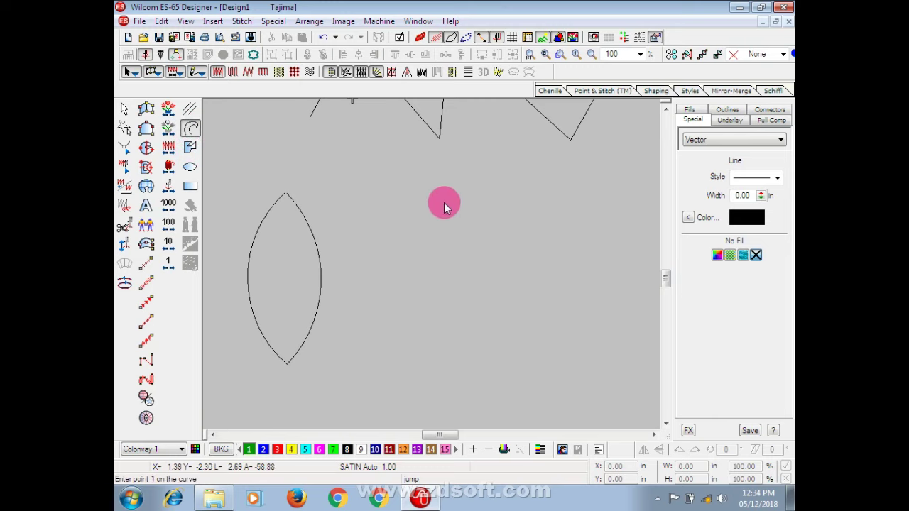
click(394, 291)
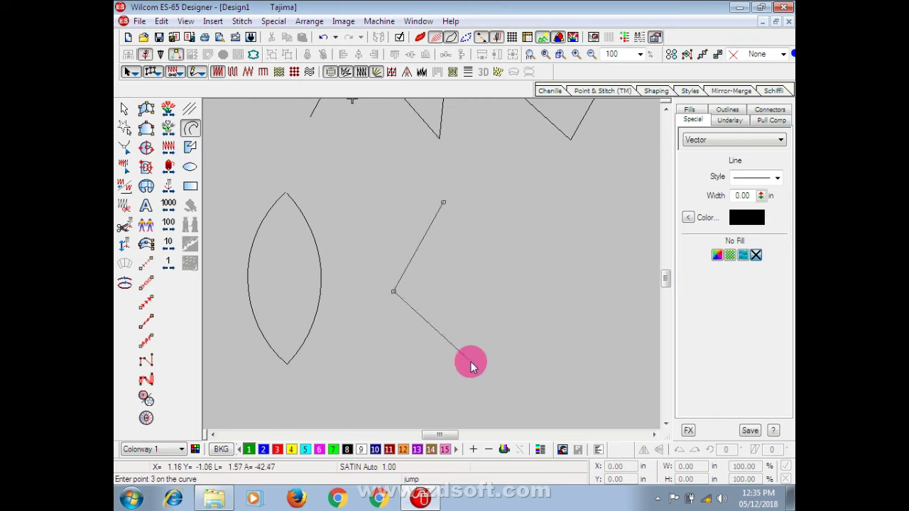
click(442, 401)
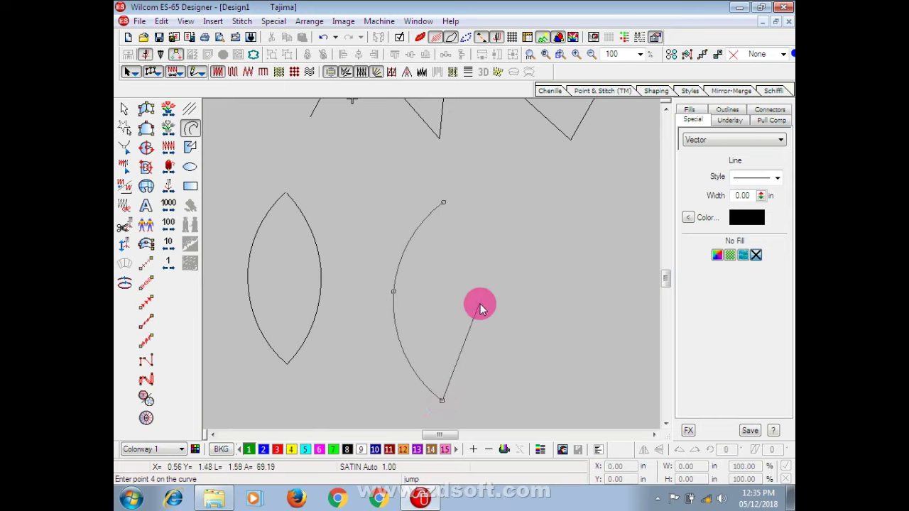
click(483, 302)
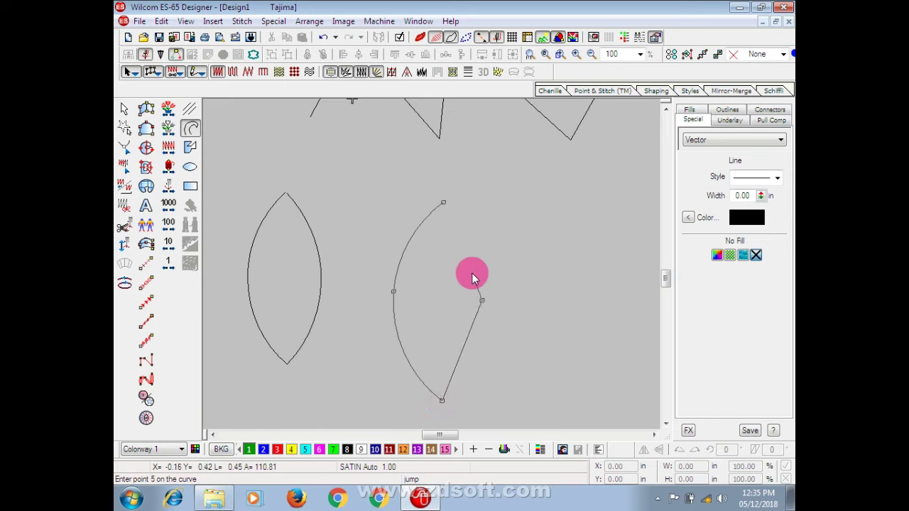
key(Return)
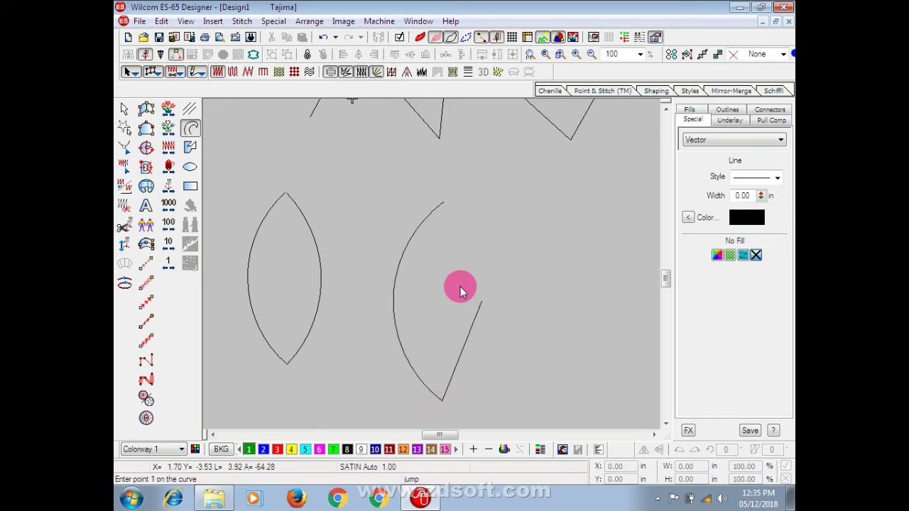
Step: Draw a closed leaf outline beside the open curve, placing four curve points and letting the shape close automatically
click(190, 147)
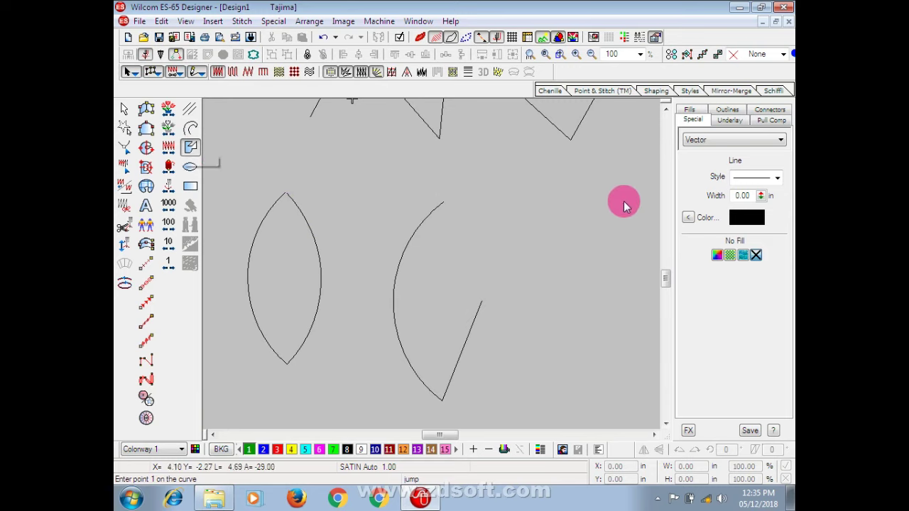
click(559, 213)
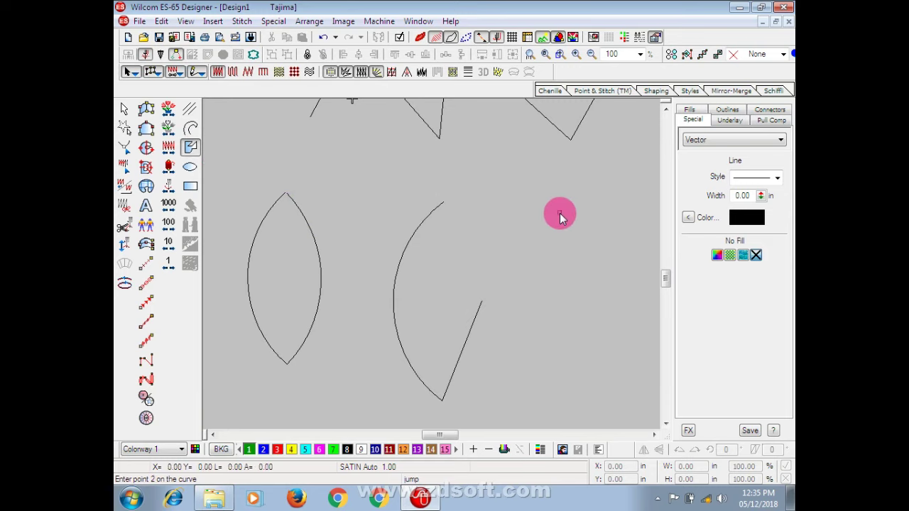
click(520, 303)
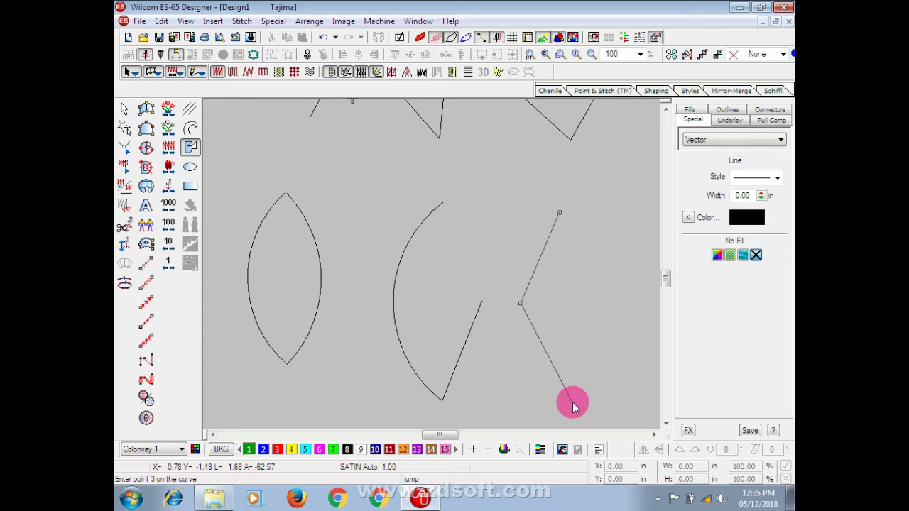
click(573, 403)
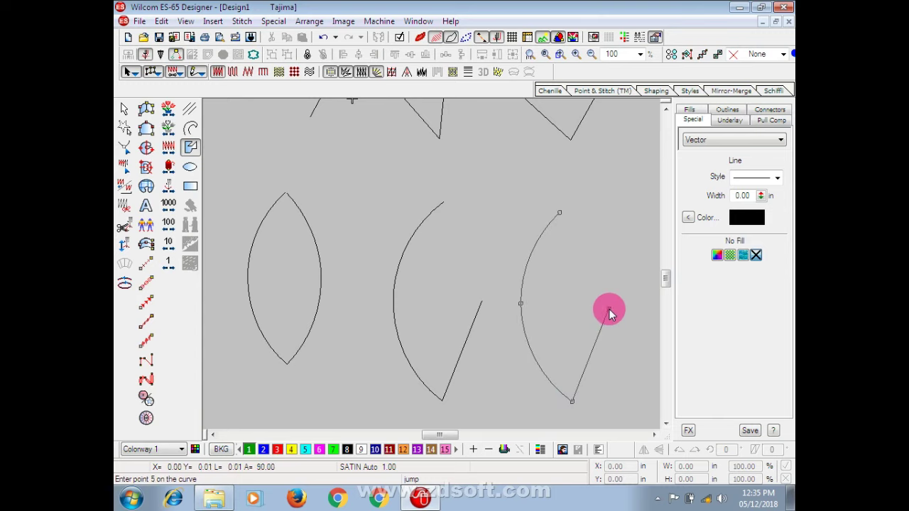
key(Return)
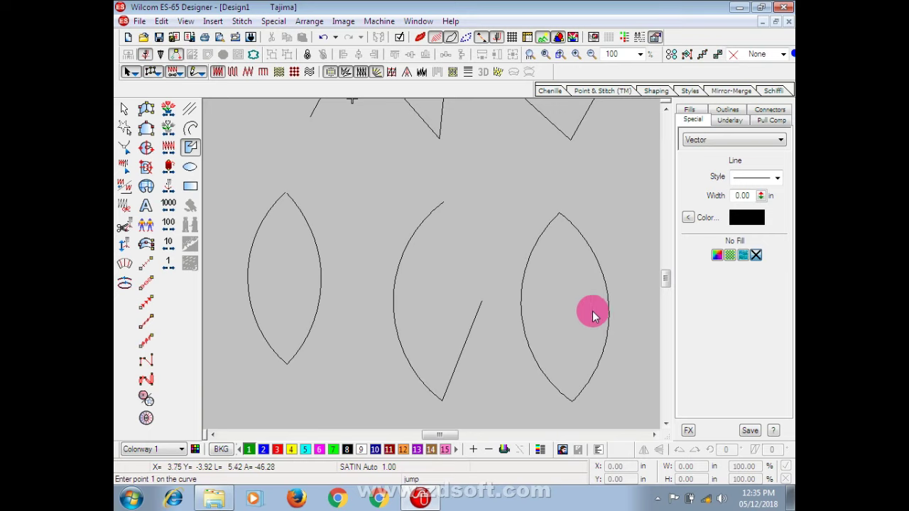
Step: Delete all the zigzag, leaf and open curve outlines from the design
key(shift+z)
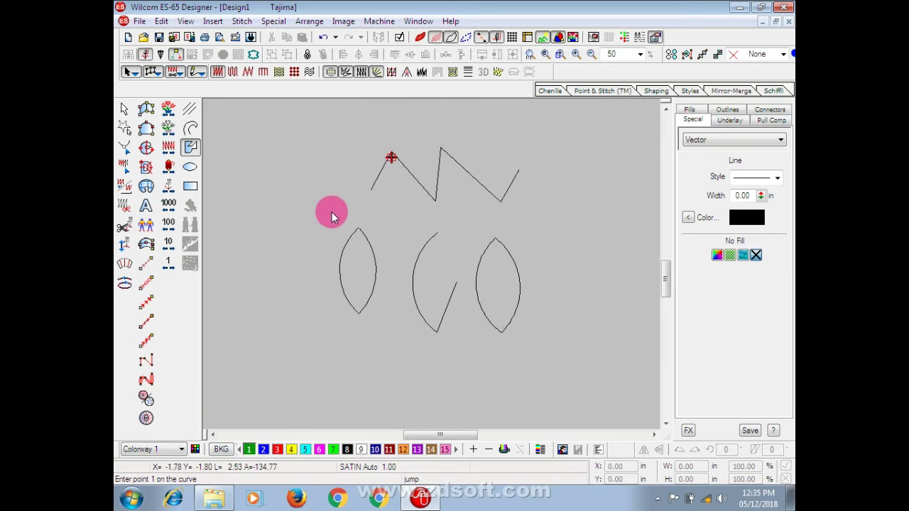
key(Escape)
drag(309, 120, 557, 373)
key(Delete)
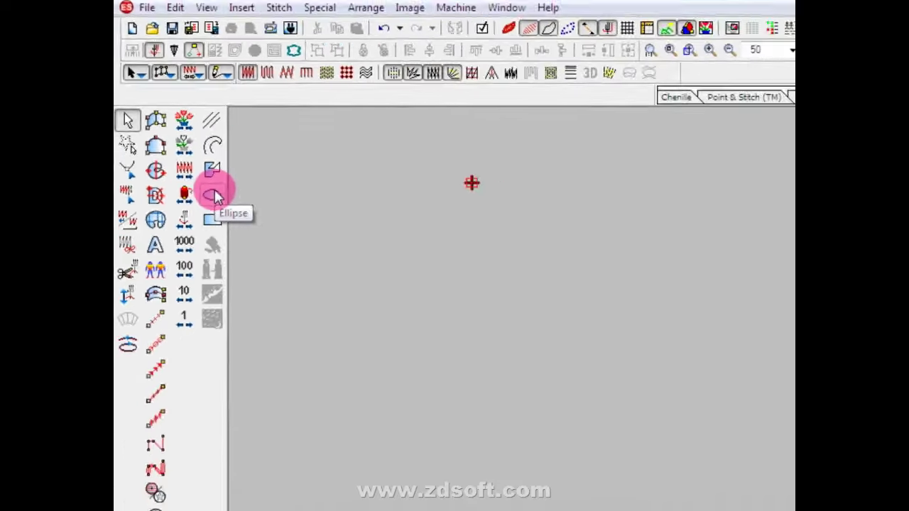
Step: Draw a tilted Ellipse by setting its center, a circumference point below it and an oval point
click(216, 198)
click(326, 211)
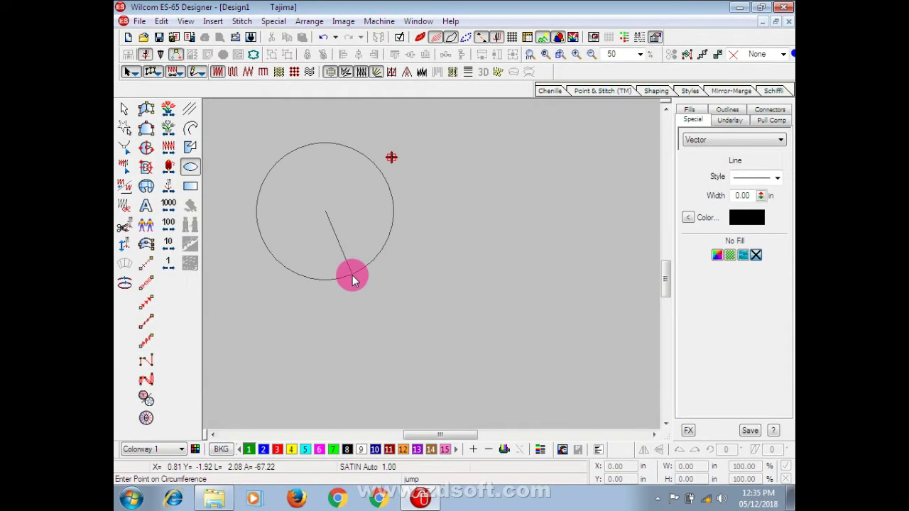
key(Escape)
click(363, 242)
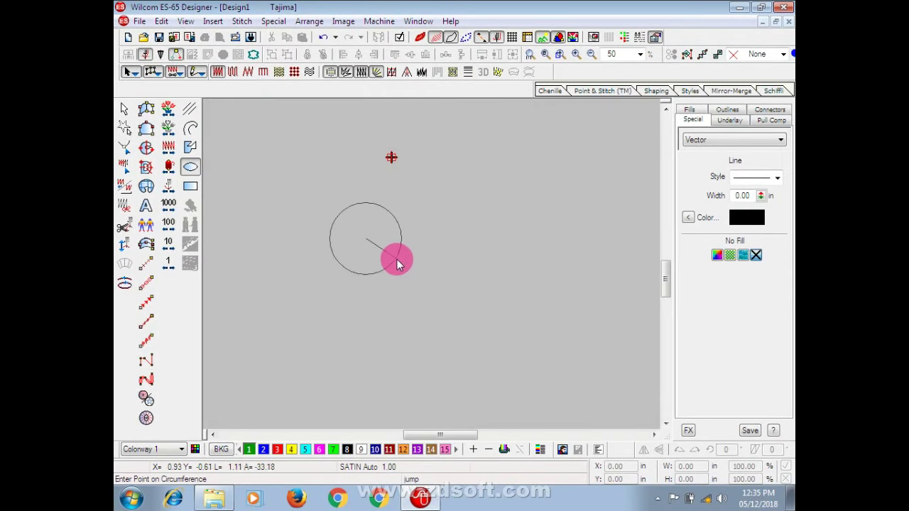
click(385, 279)
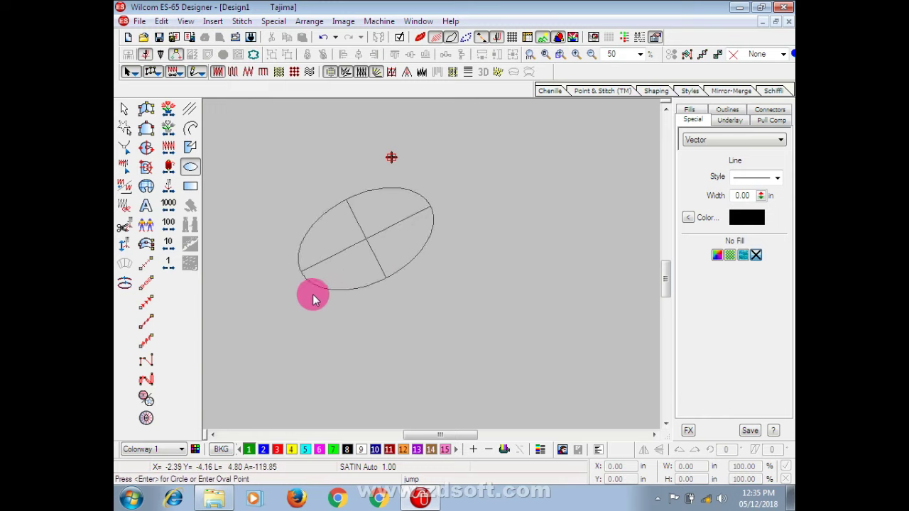
click(353, 290)
key(Escape)
Step: Delete the tilted ellipse and draw a circle about 2.12 in across with the Ellipse tool
click(398, 274)
key(Delete)
click(190, 168)
click(327, 240)
click(341, 272)
key(Return)
key(Escape)
Step: Delete the circle and restart the Ellipse tool
click(341, 272)
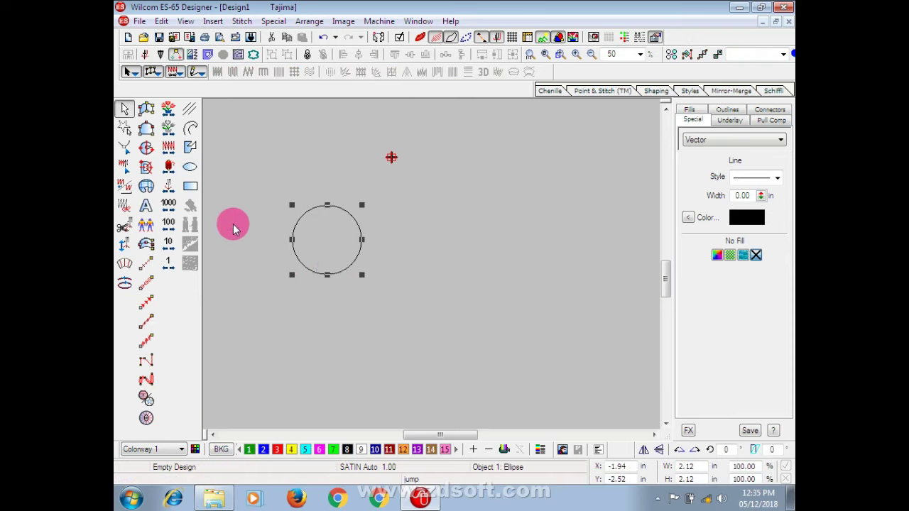
key(Delete)
click(189, 167)
click(310, 235)
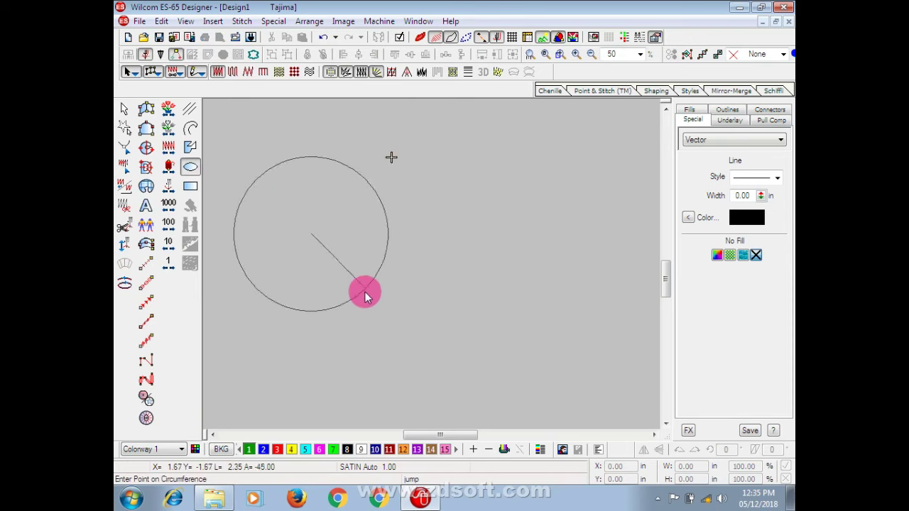
click(355, 288)
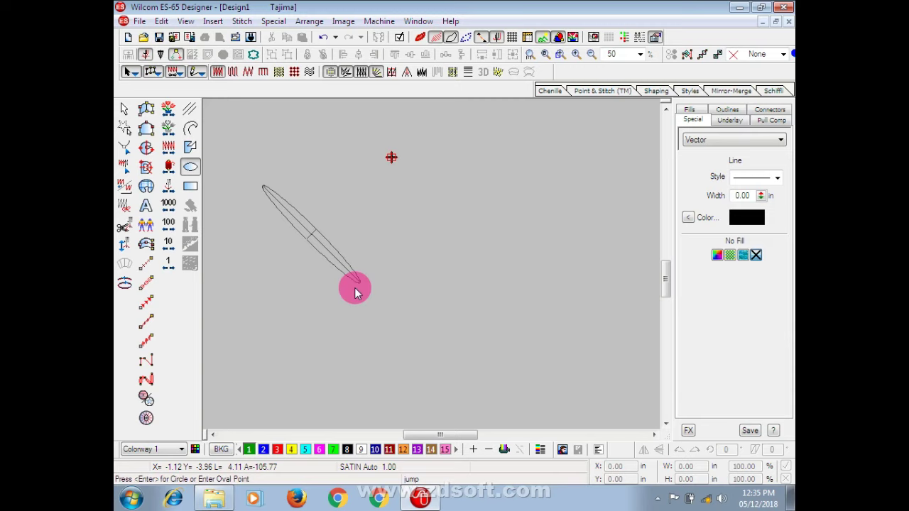
key(Escape)
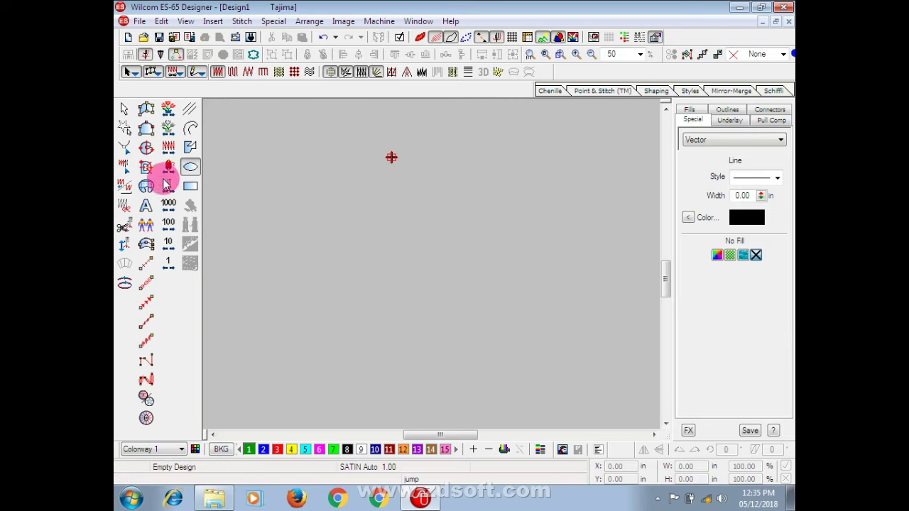
Step: Draw a circle with a radius of about 2.17 in, finishing it without an oval point
click(383, 245)
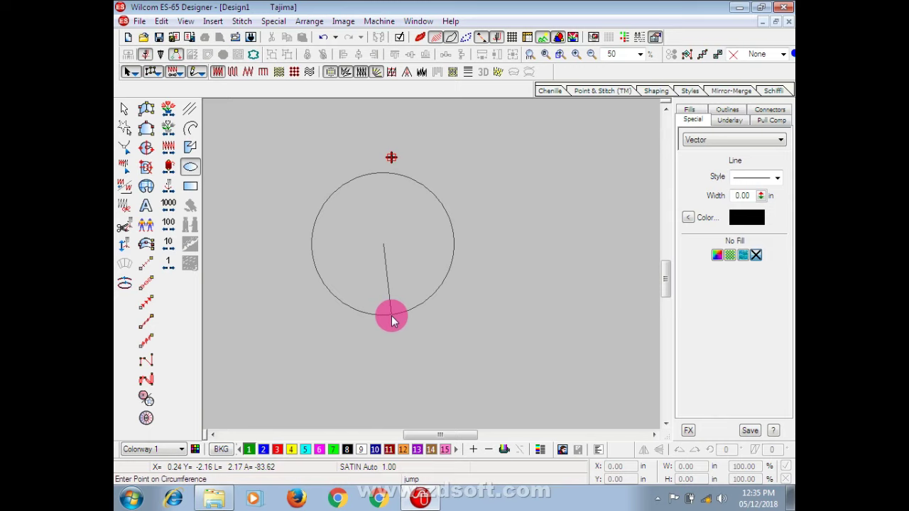
click(392, 320)
key(Return)
key(Escape)
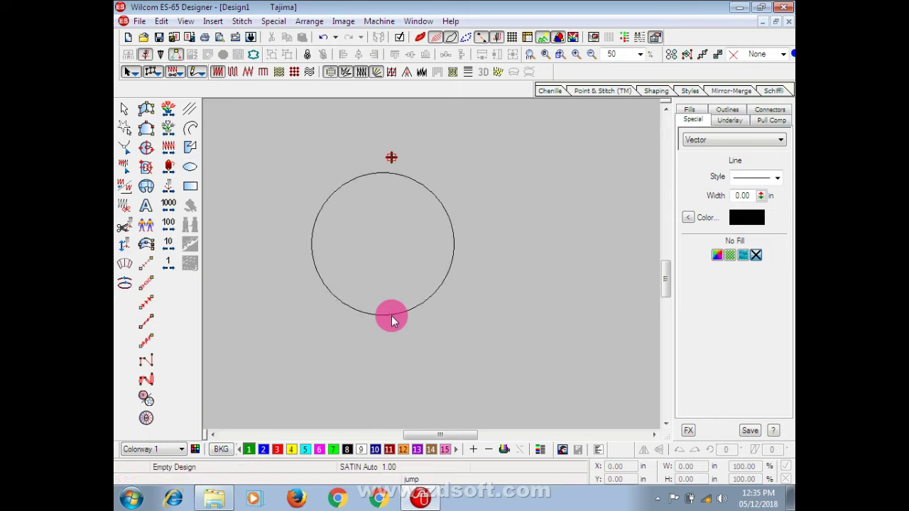
Step: Delete the circle and draw a wide oval with one radius about 2.1 in, setting a second point to stretch it sideways
key(Delete)
click(189, 167)
click(323, 240)
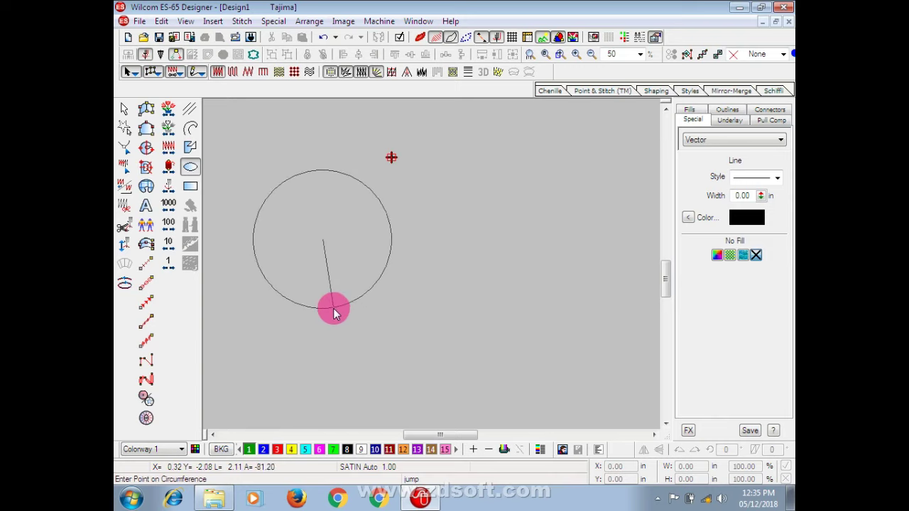
click(331, 308)
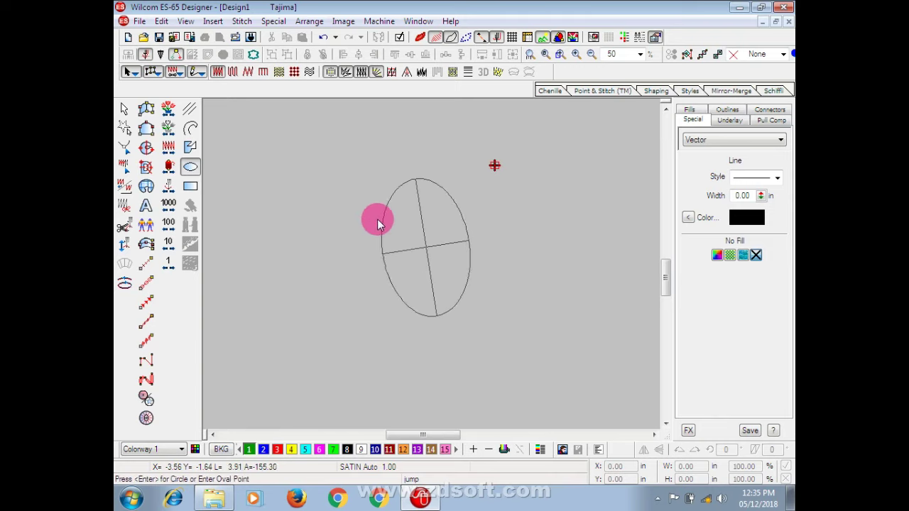
click(337, 260)
key(Return)
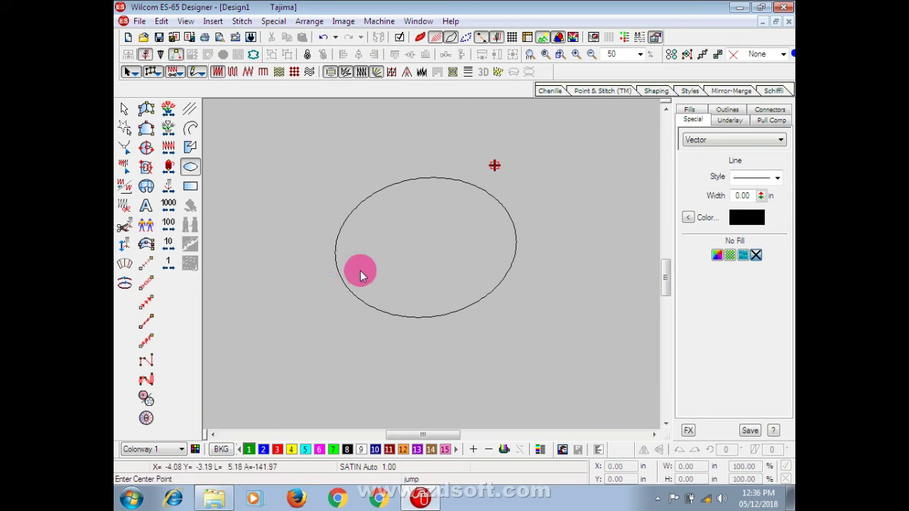
Step: Delete the wide oval from the design
key(Escape)
click(396, 314)
key(Delete)
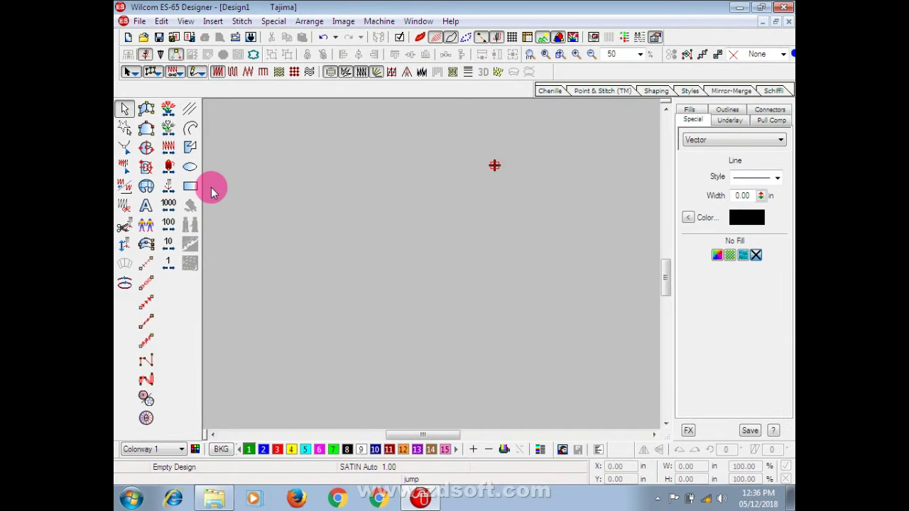
Step: Draw three Rectangles from corner to corner: two overlapping wide ones and a tall narrow one to their left
click(190, 186)
click(311, 189)
click(469, 318)
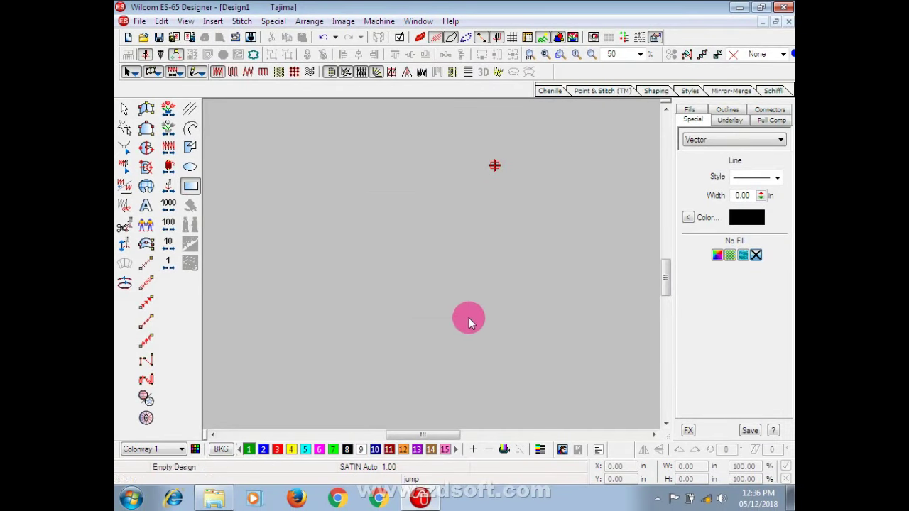
click(394, 142)
click(550, 259)
click(248, 222)
click(297, 372)
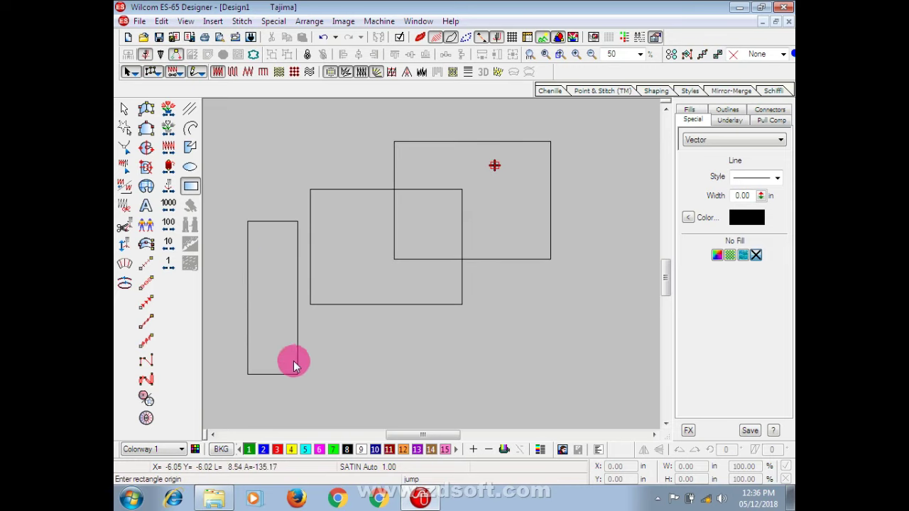
Step: Select all three rectangles together and delete them
key(Escape)
drag(222, 117, 540, 352)
key(Delete)
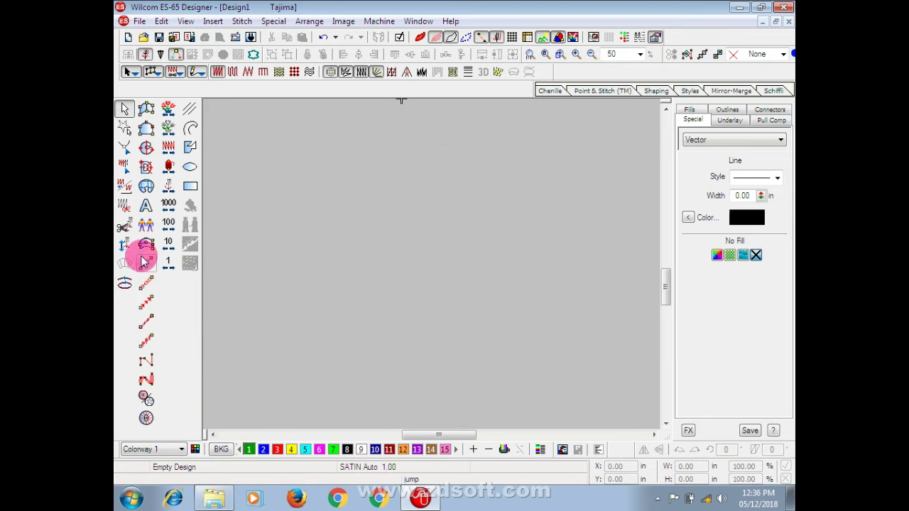
Step: Draw a single large, nearly square Rectangle in the middle of the empty canvas
click(190, 186)
click(326, 181)
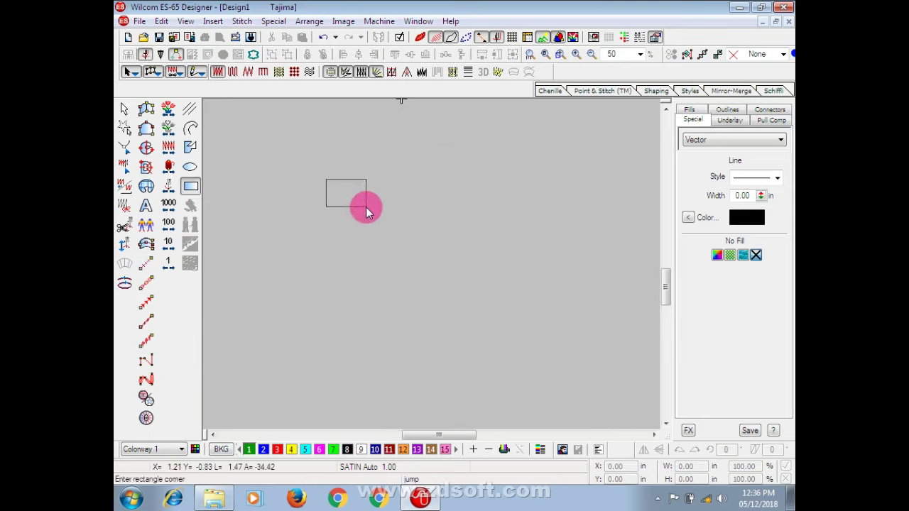
click(490, 355)
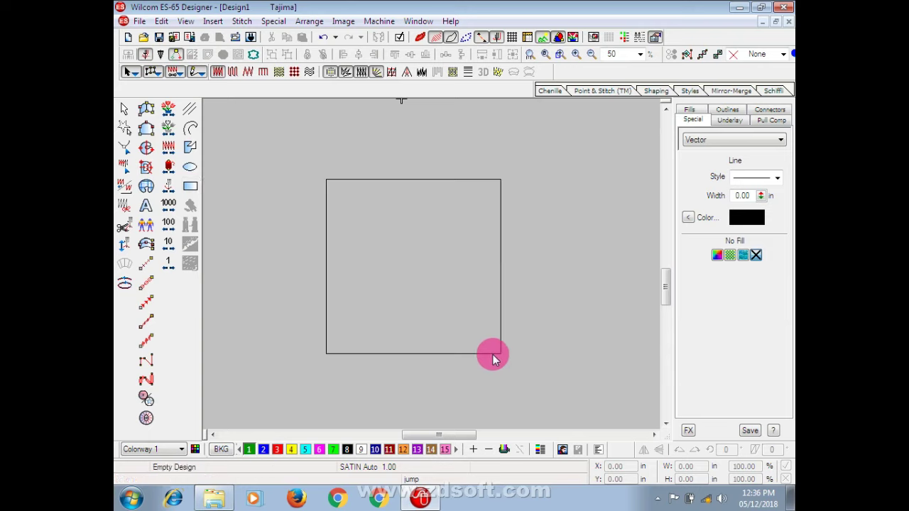
Step: Delete the large rectangle
key(Escape)
key(Delete)
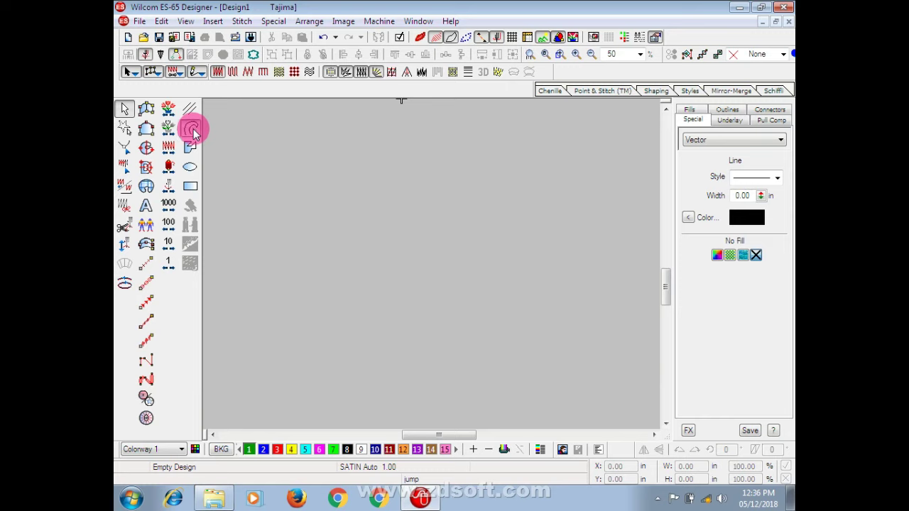
click(192, 129)
click(387, 161)
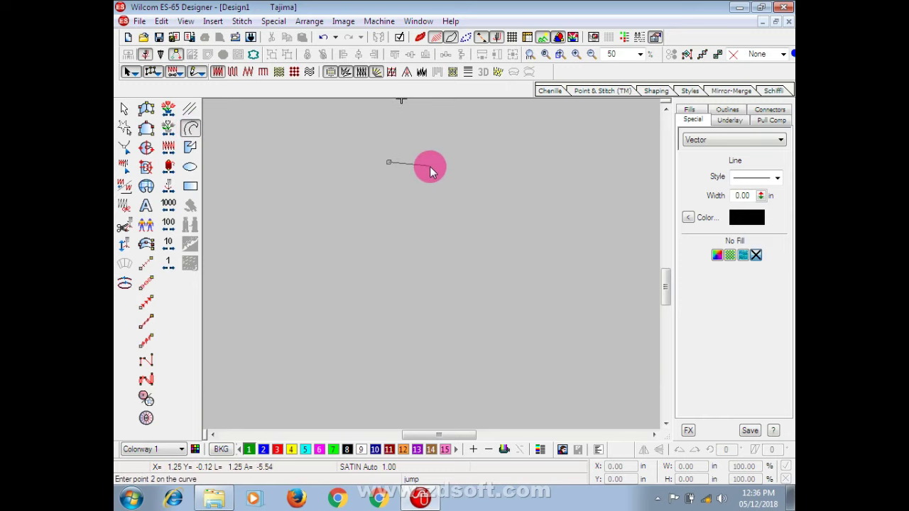
Step: Draw a closed paisley Polyline about 4.65 in wide and 8.76 in tall, curving from the curled tip around the base and back to its start
click(190, 129)
click(393, 199)
click(415, 225)
click(447, 191)
click(423, 150)
click(349, 192)
click(309, 342)
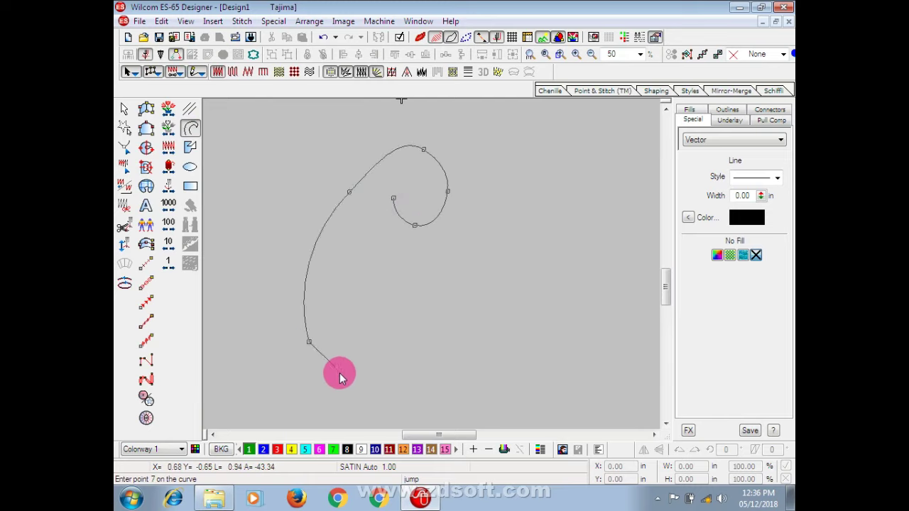
click(418, 359)
click(493, 267)
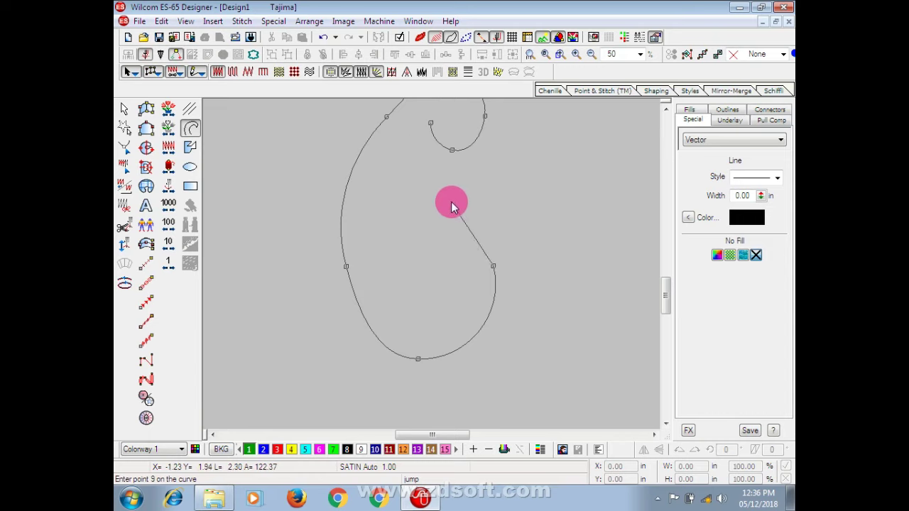
click(446, 198)
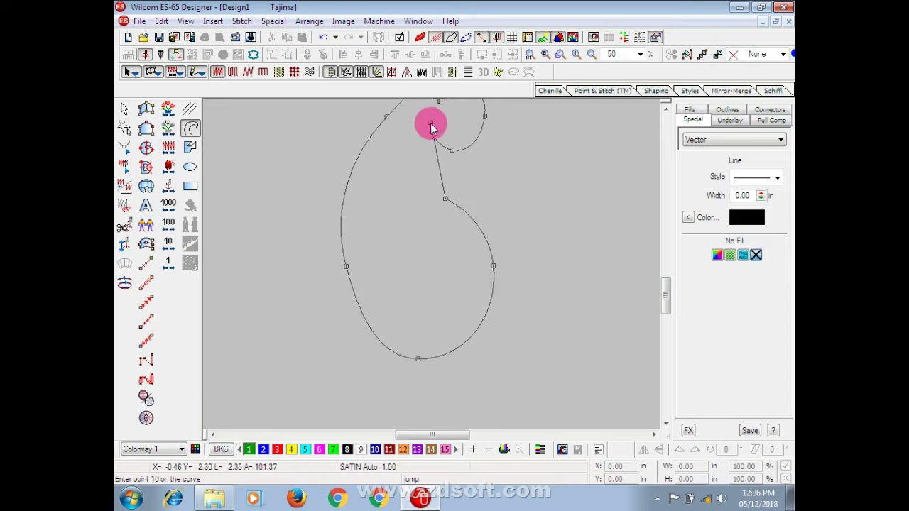
click(431, 123)
key(Return)
key(Escape)
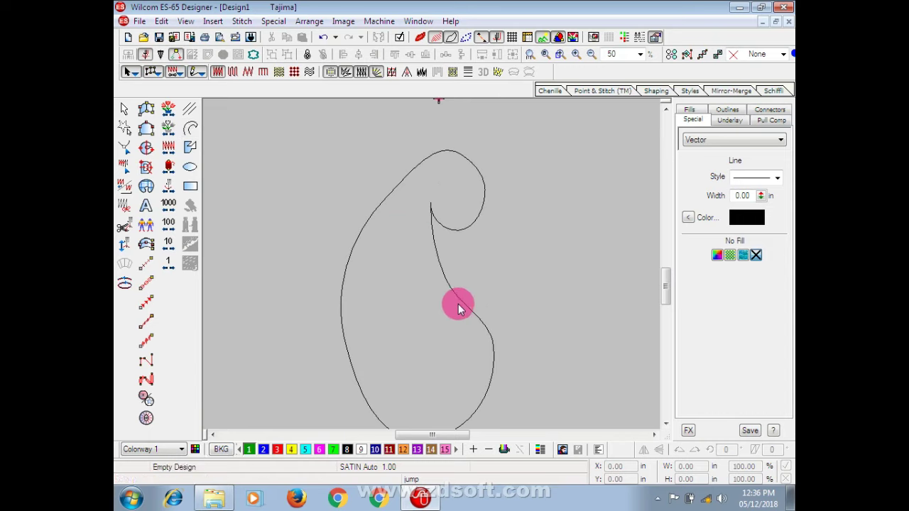
Step: Reshape the paisley's upper-left outer curve by adding control points along it and moving the left shoulder point slightly outward
click(458, 304)
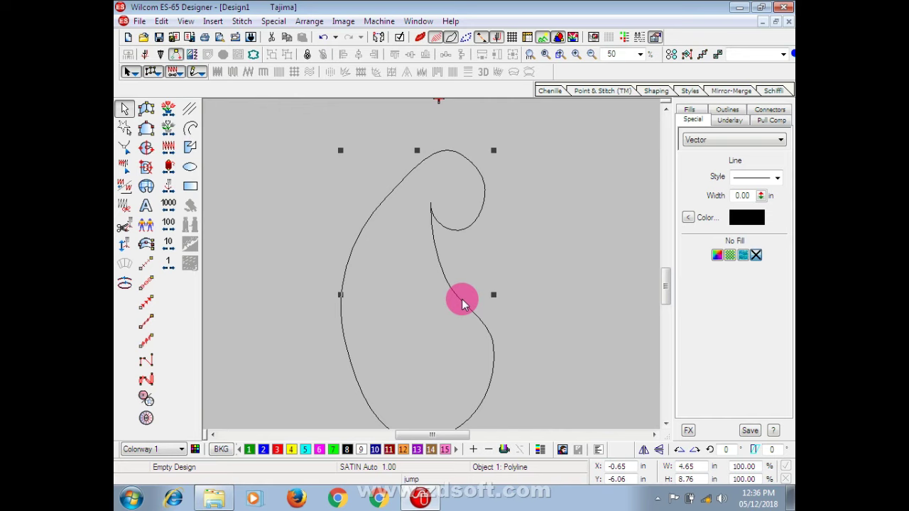
key(h)
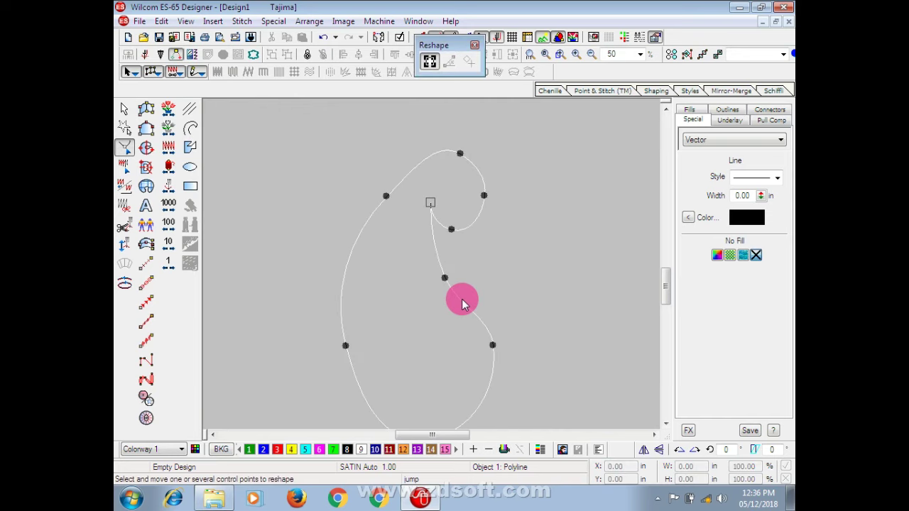
click(424, 166)
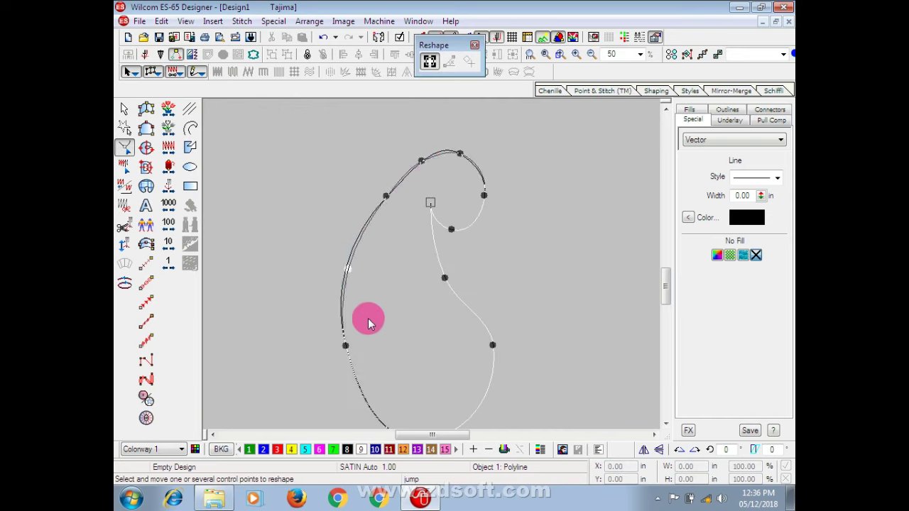
drag(386, 196, 381, 192)
Step: Move the paisley's inner neck point inward and up, add control points on the lower-left edge and inner curve, and finish reshaping
scroll(480, 213, down, 3)
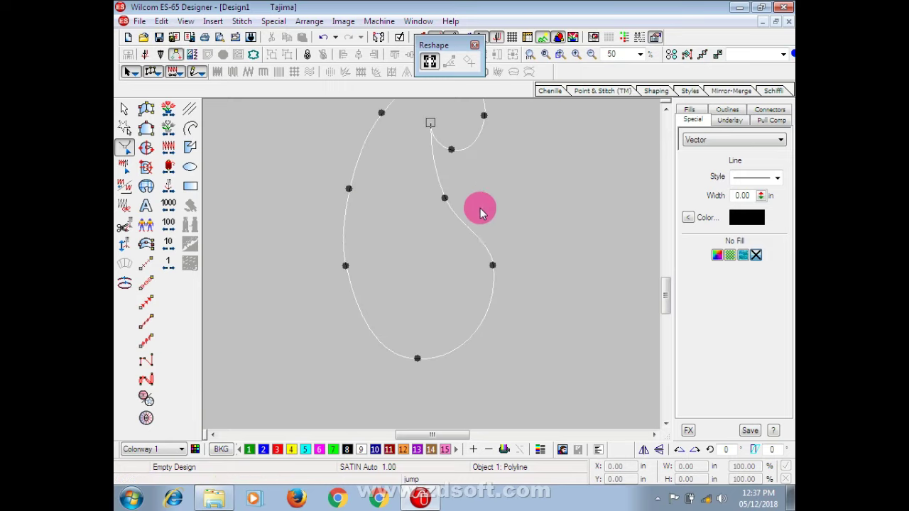
drag(445, 198, 430, 177)
click(370, 329)
drag(408, 328, 458, 296)
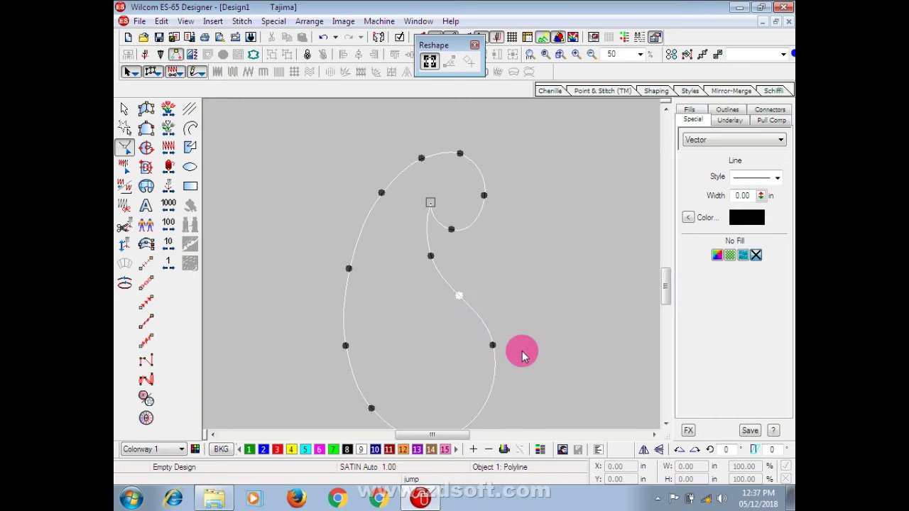
key(Escape)
key(shift+z)
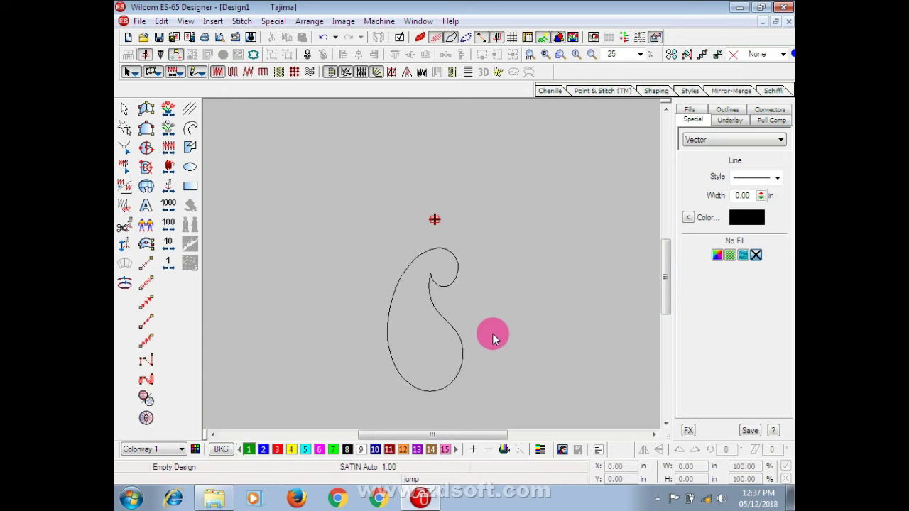
Step: Draw a second closed paisley with the closed-shape tool, left of the first and about twice as tall, starting and ending at the curled tip
click(190, 149)
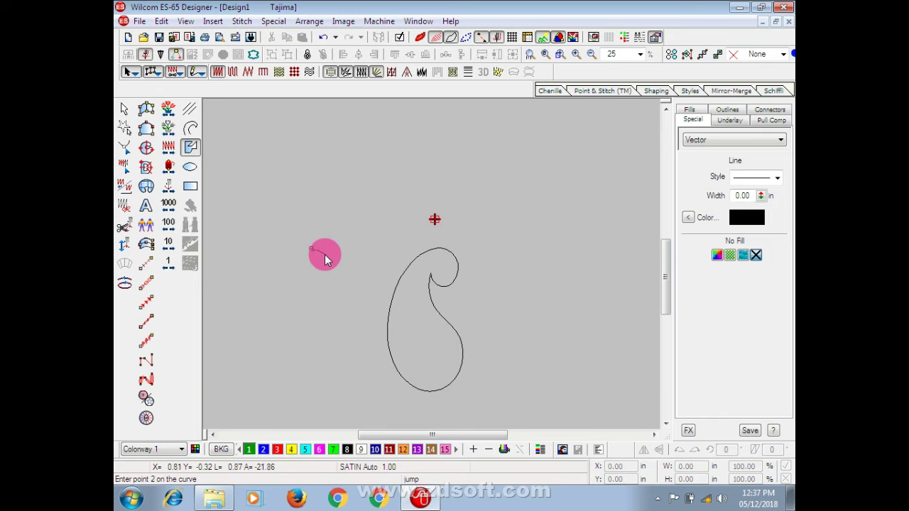
click(335, 269)
click(363, 234)
click(328, 200)
click(268, 241)
click(230, 406)
click(375, 402)
click(483, 271)
click(433, 181)
scroll(430, 173, up, 2)
key(Return)
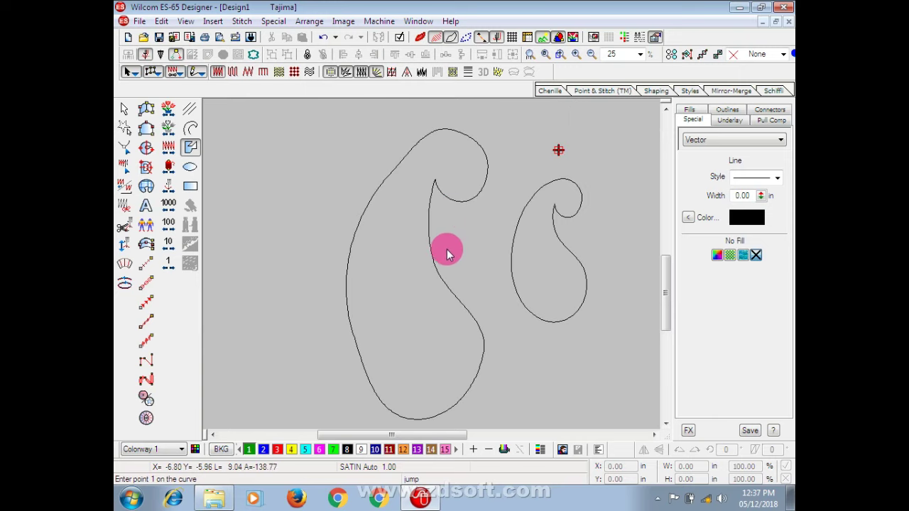
Step: Reshape the large paisley's upper-left outer edge, adding and adjusting control points from the top of the curl down to mid-height
key(Escape)
key(h)
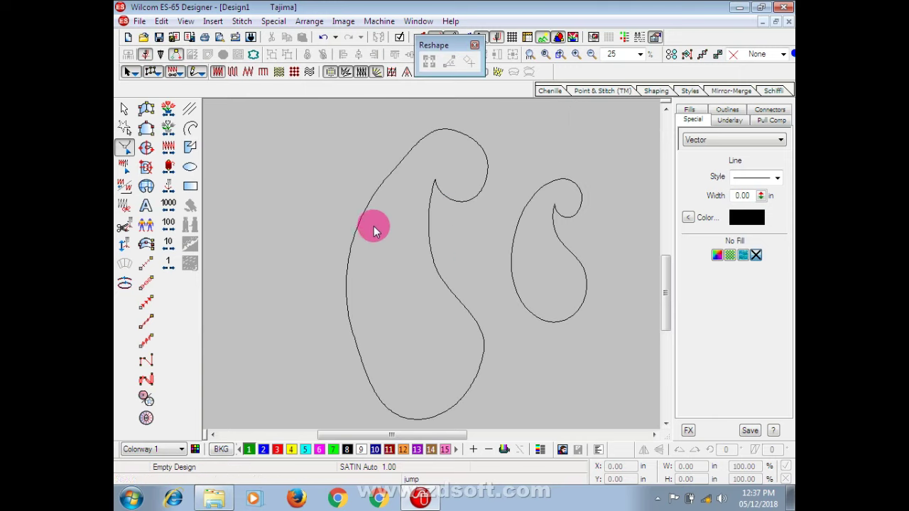
click(370, 224)
drag(370, 237, 354, 238)
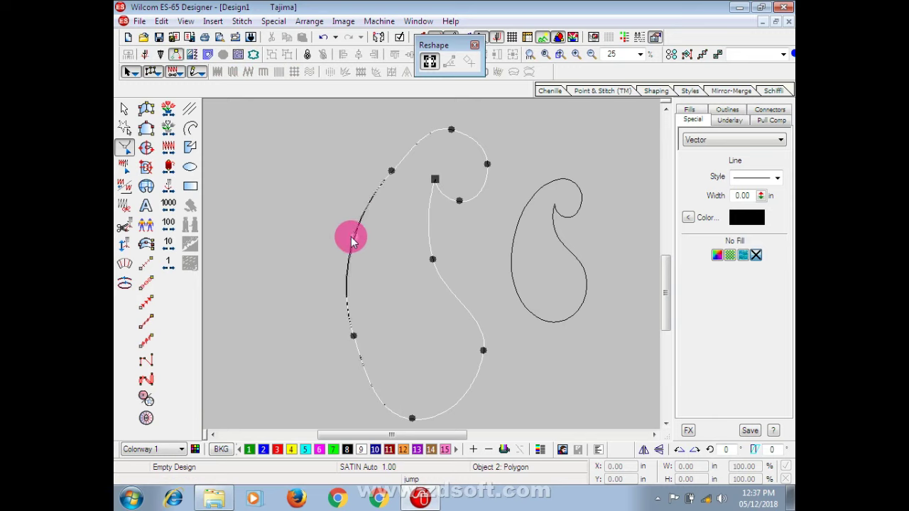
drag(355, 236, 361, 241)
drag(425, 164, 384, 171)
drag(360, 240, 353, 241)
Step: Round the large paisley's lower-left outer edge by adding and positioning control points between mid-height and the base
scroll(383, 362, down, 2)
drag(373, 313, 374, 310)
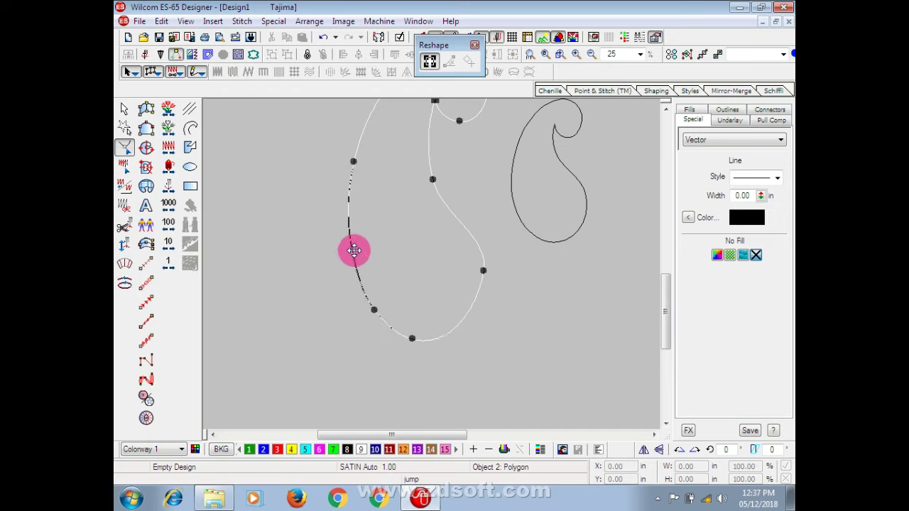
drag(354, 250, 353, 249)
Step: Refine the large paisley by moving the inner neck and right bulge points up, adding a lower-right point and adjusting the upper-left shoulder
scroll(511, 305, down, 2)
scroll(487, 300, up, 4)
drag(435, 261, 424, 221)
drag(487, 361, 483, 338)
mouse_move(465, 393)
mouse_down()
mouse_move(464, 383)
mouse_move(468, 397)
mouse_up()
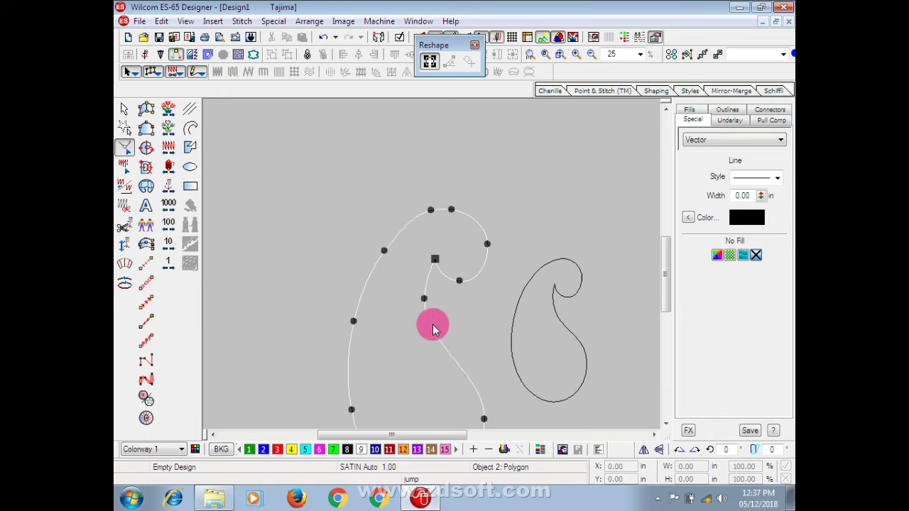
drag(386, 170, 397, 244)
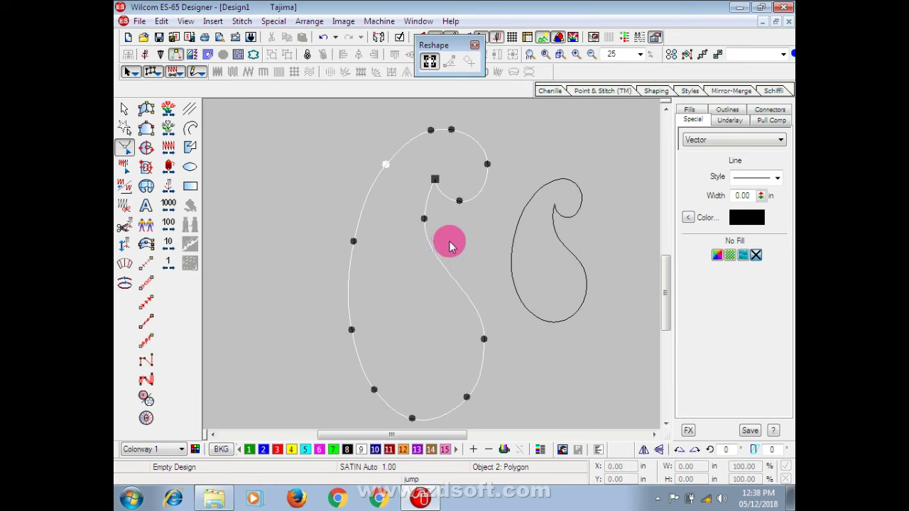
key(Escape)
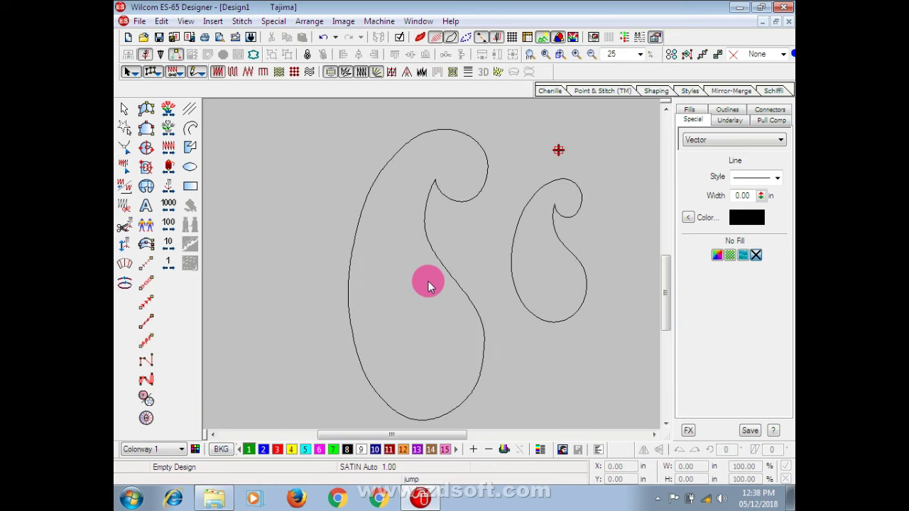